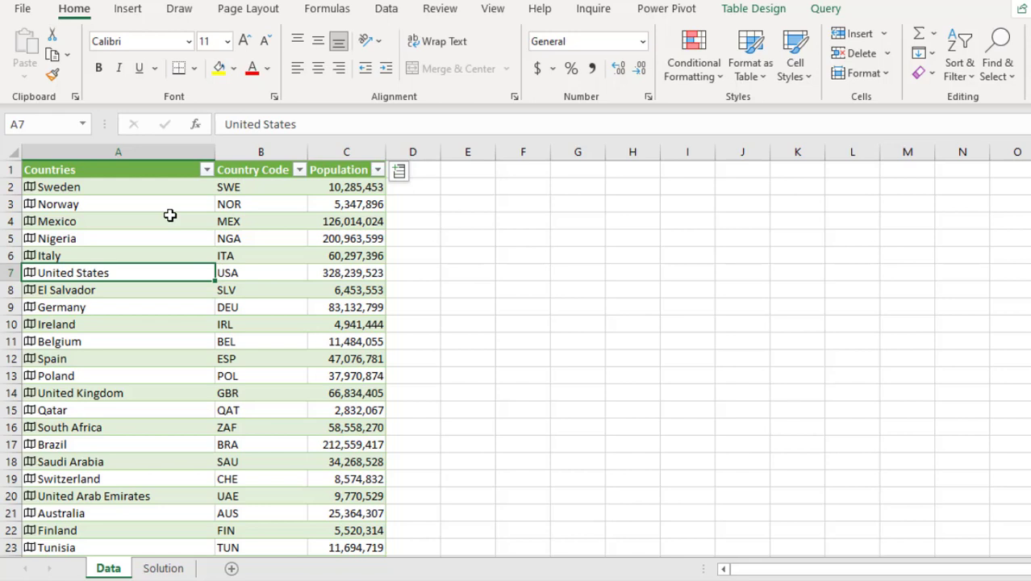
Examine the Countries column on the Solution sheet, from its formula in A2 down to the last row
left_click(169, 570)
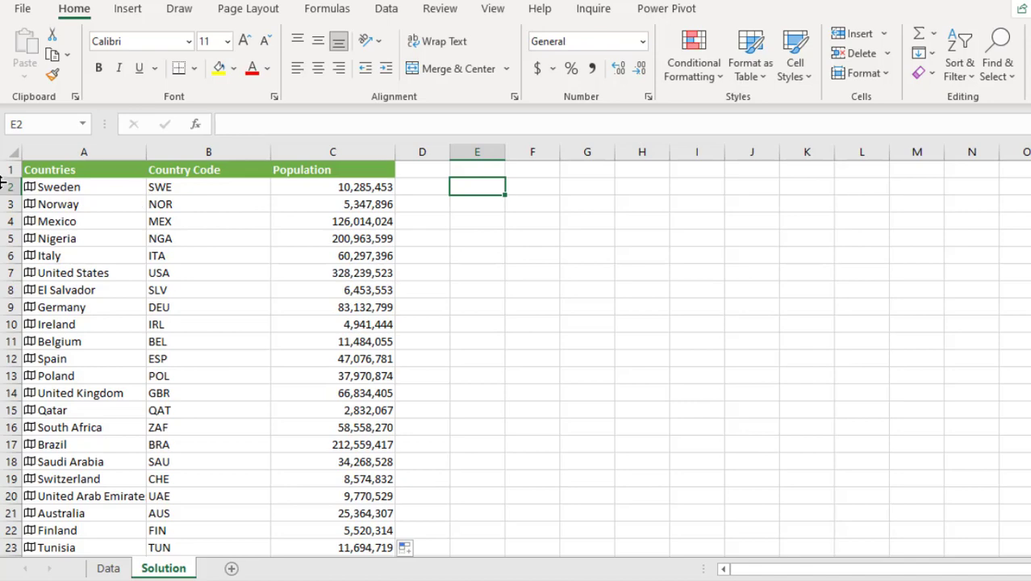
left_click(63, 191)
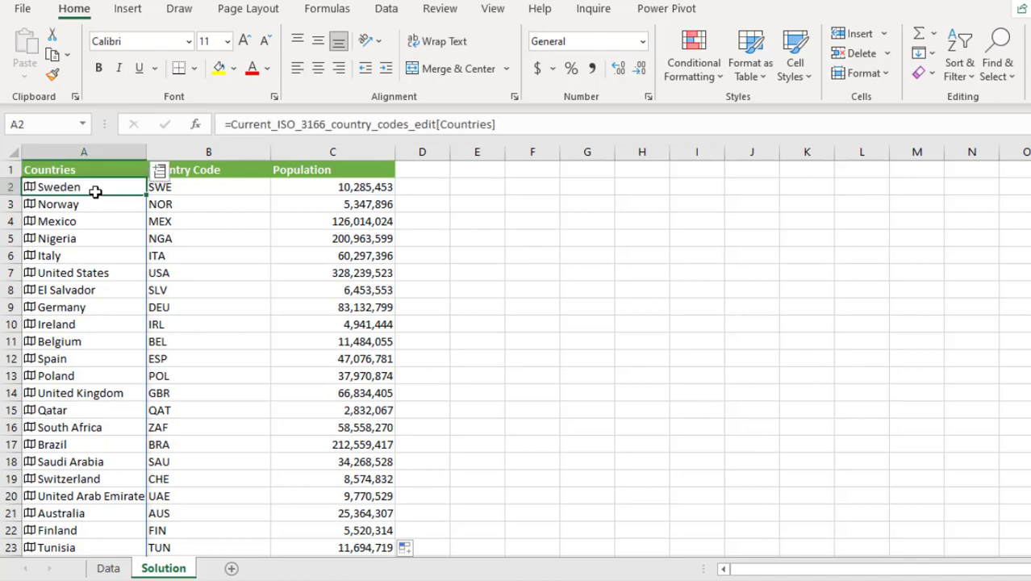
key("ctrl+Down")
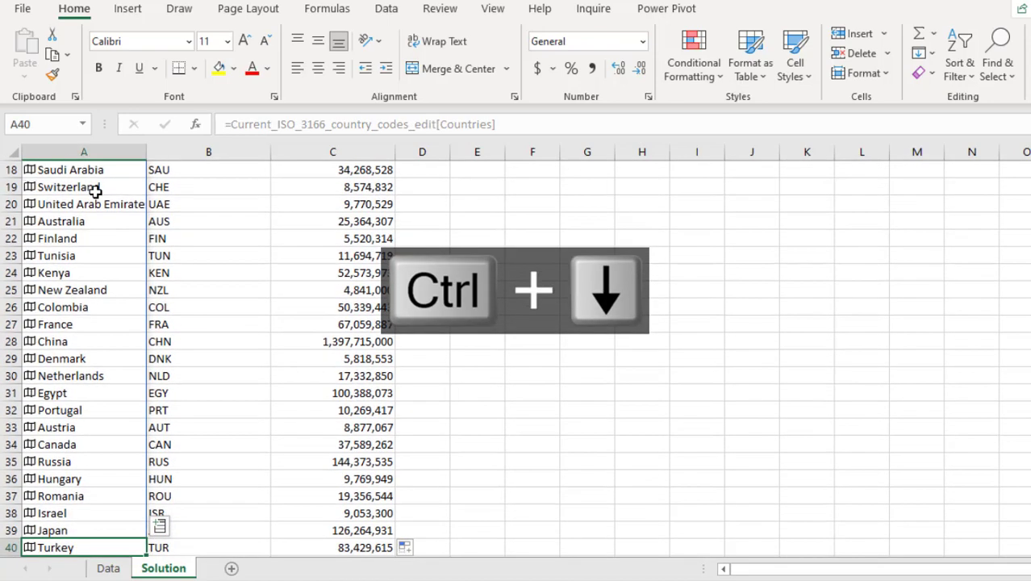
key("ctrl+Up")
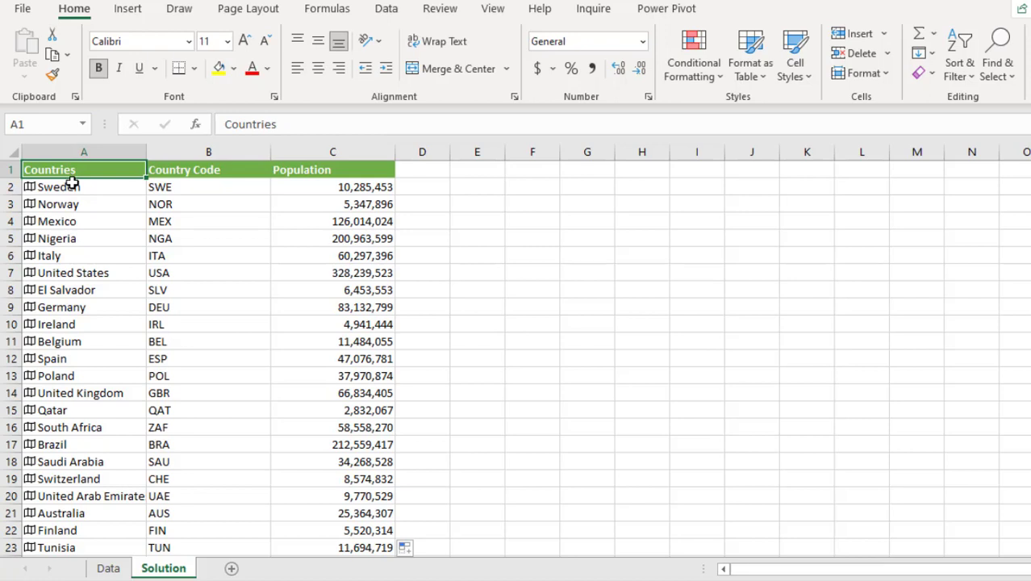
Enter =COUNTIF(Current_ISO_3166_country_codes_edit[Country Code],"<="&Current_ISO_3166_country_codes_edit[@[Country Code]]) in cell E2 of the Solution sheet, referencing the Data sheet's table
left_click(483, 189)
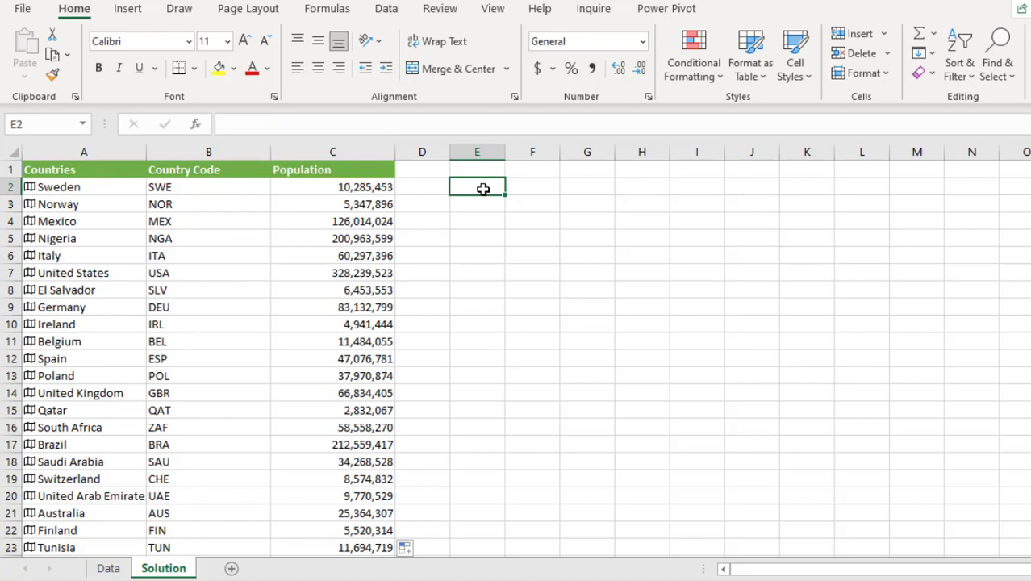
type("=")
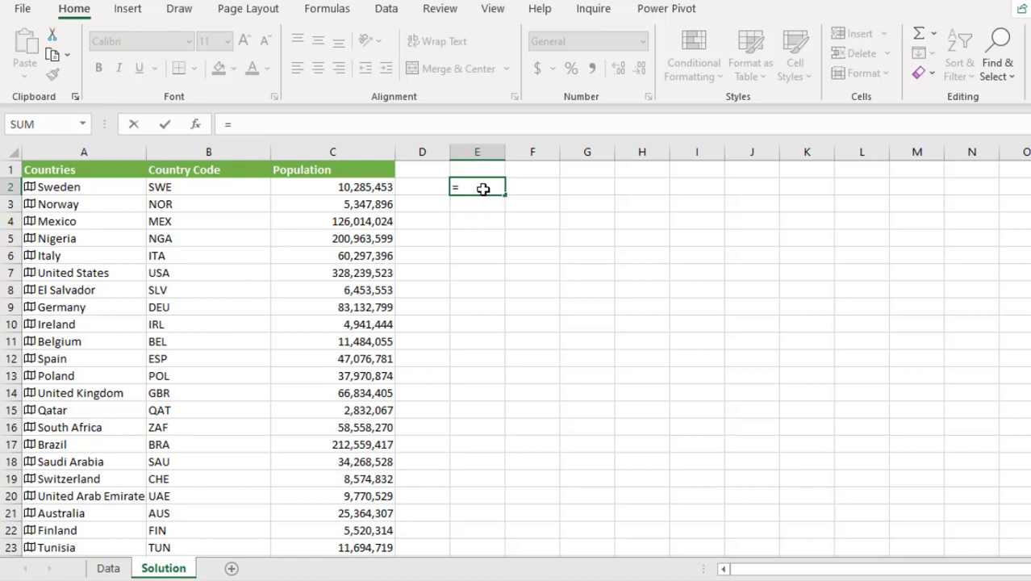
type("counti")
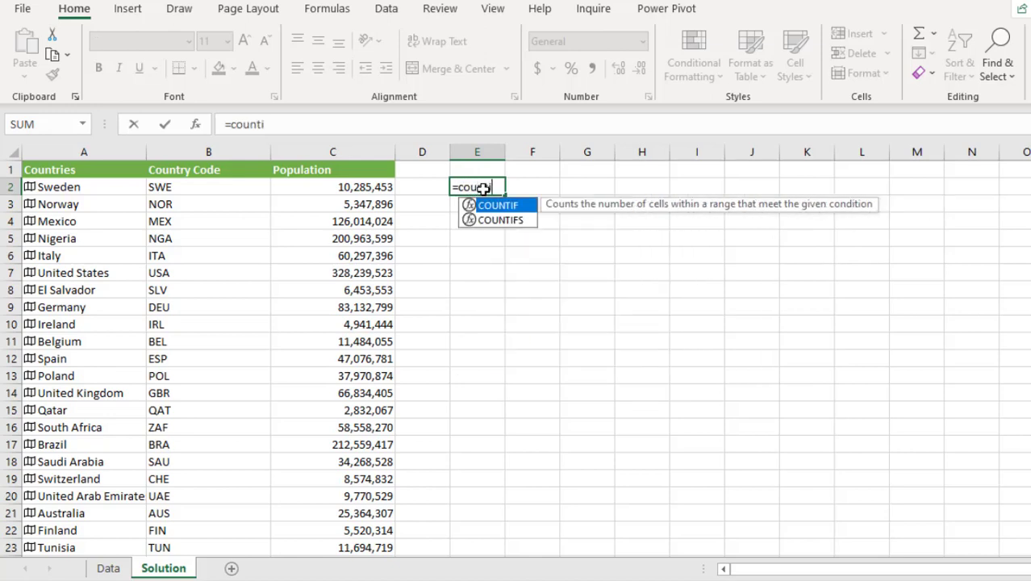
key("Tab")
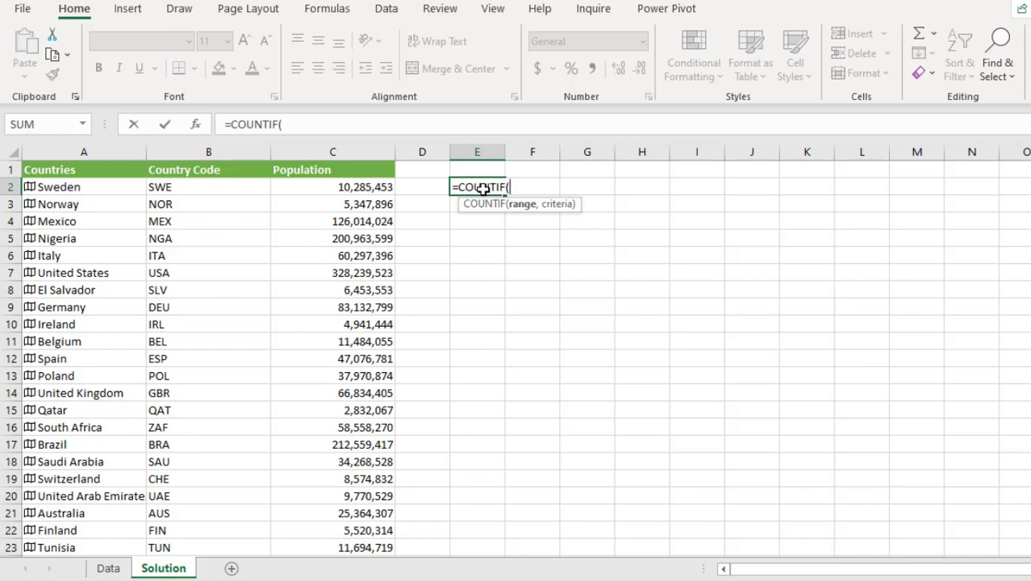
left_click(106, 570)
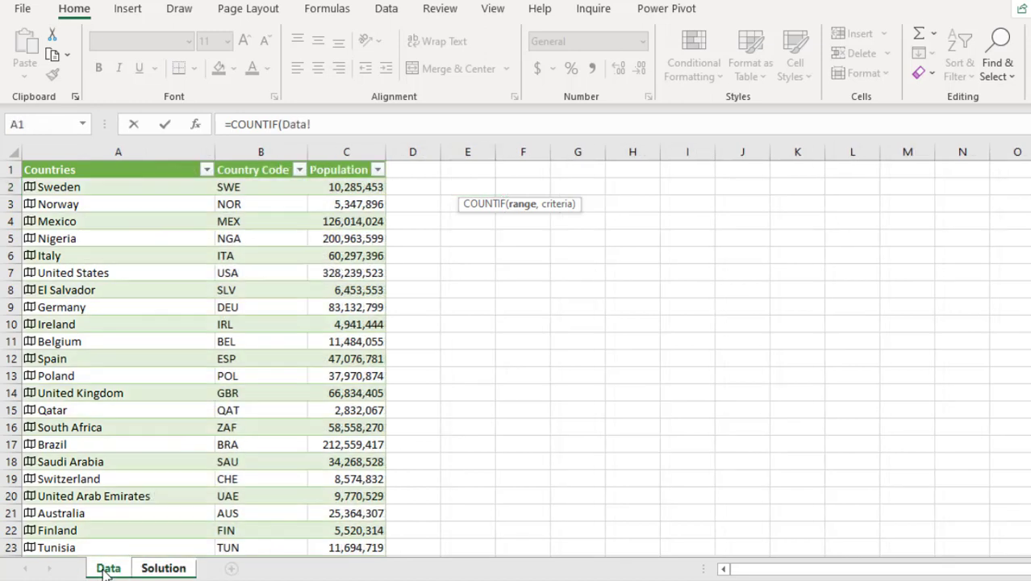
left_click(248, 165)
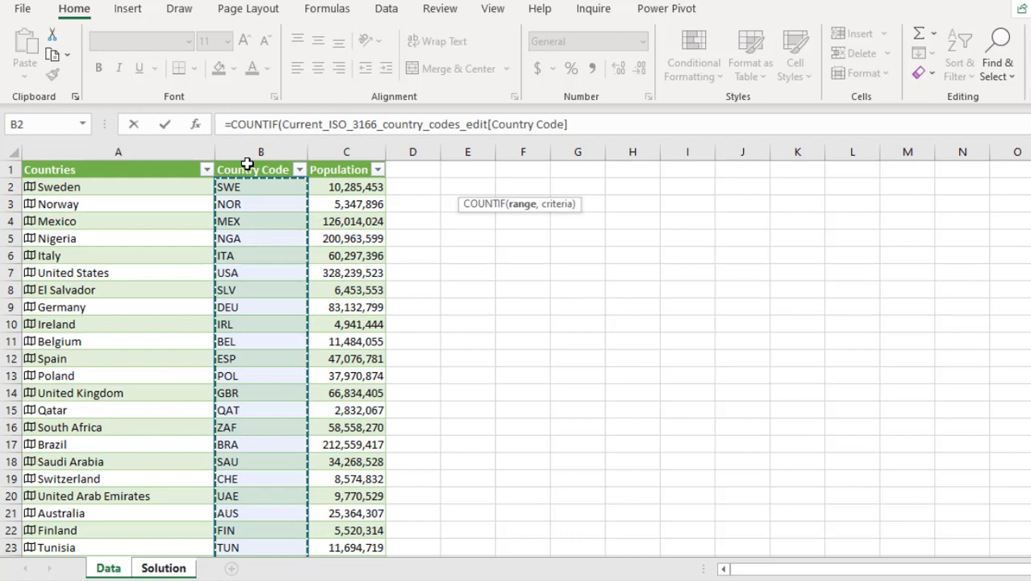
type(",\"<=")
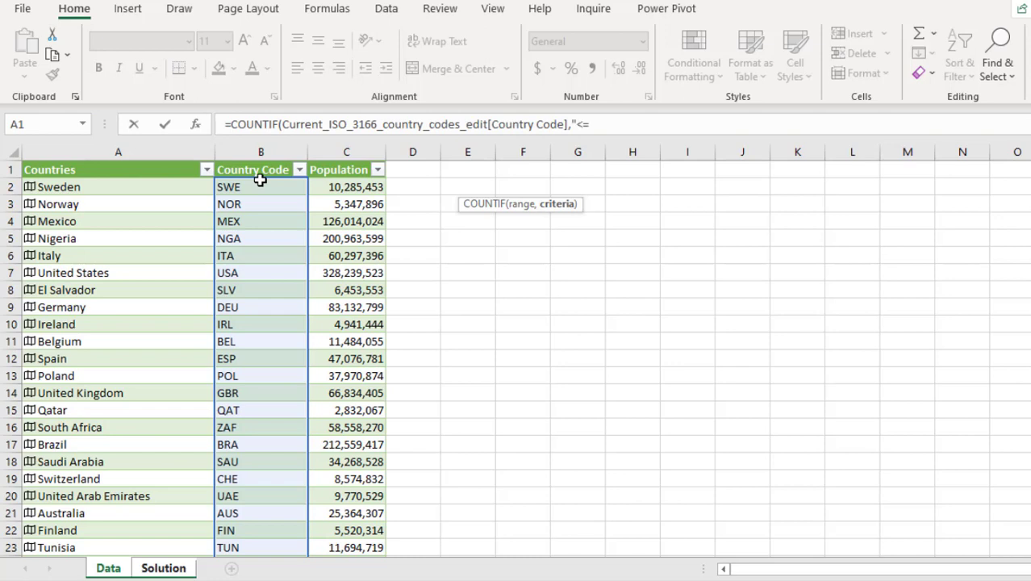
type("\"&")
left_click(269, 184)
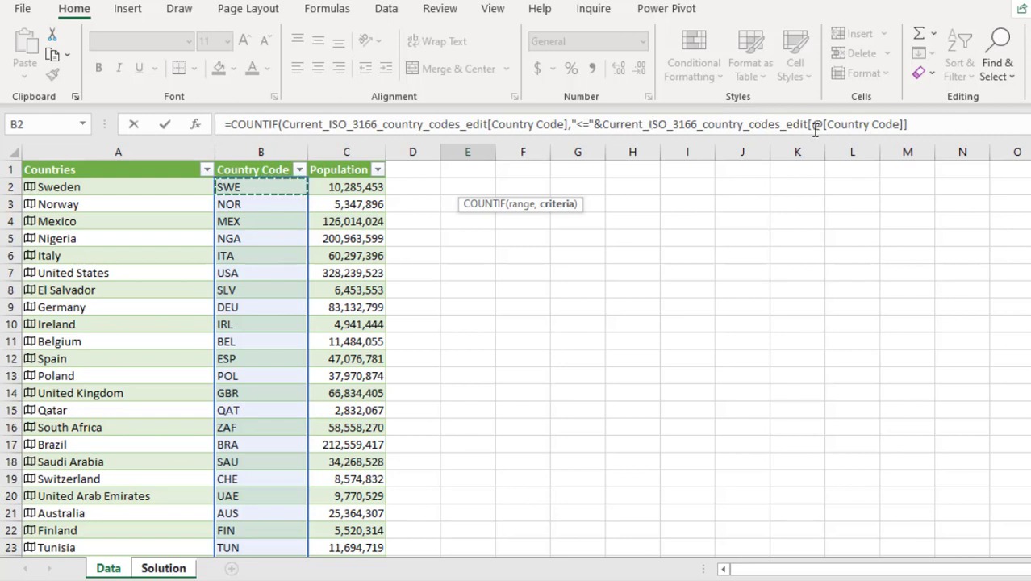
type(")")
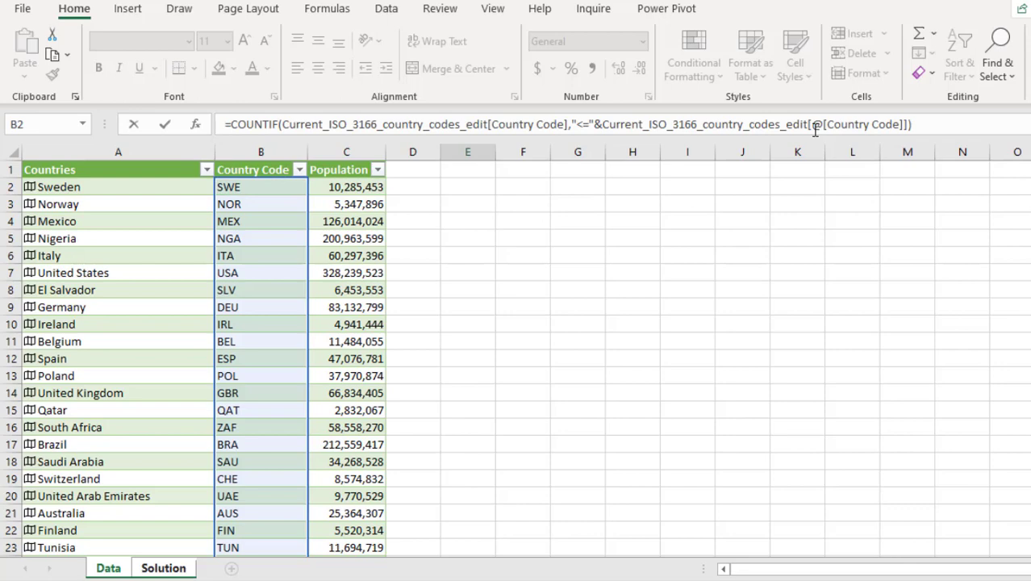
key("ctrl+Return")
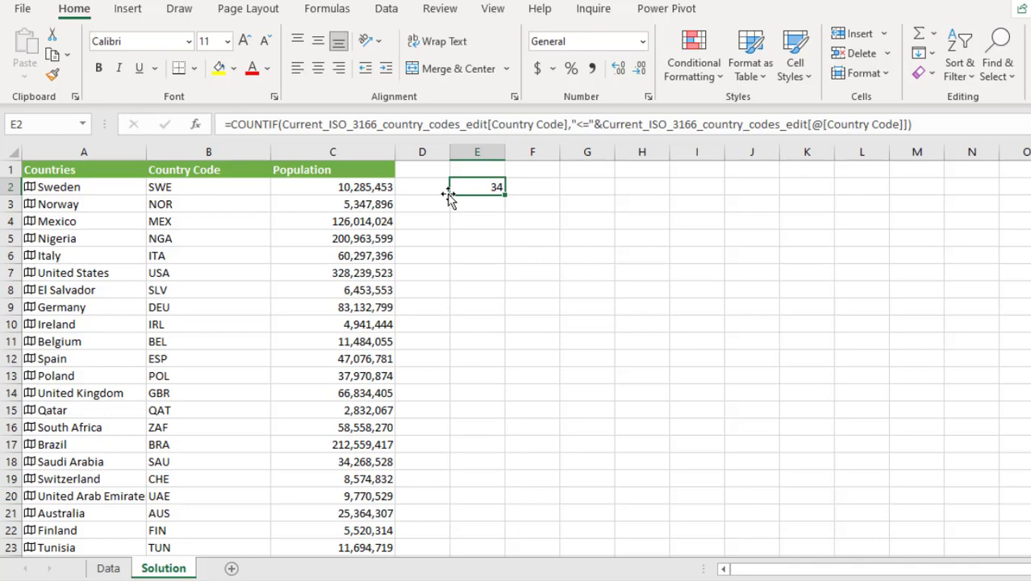
Copy the COUNTIF formula from E2 into the whole range E2:E40, matching the length of the country list
key("ctrl+c")
left_click(372, 187)
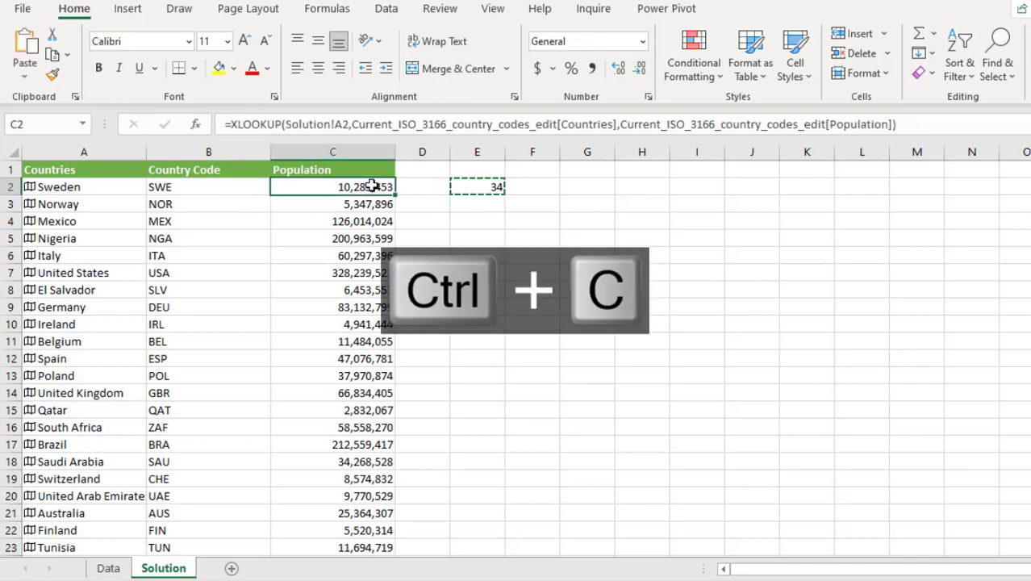
key("ctrl+Down")
key("Right")
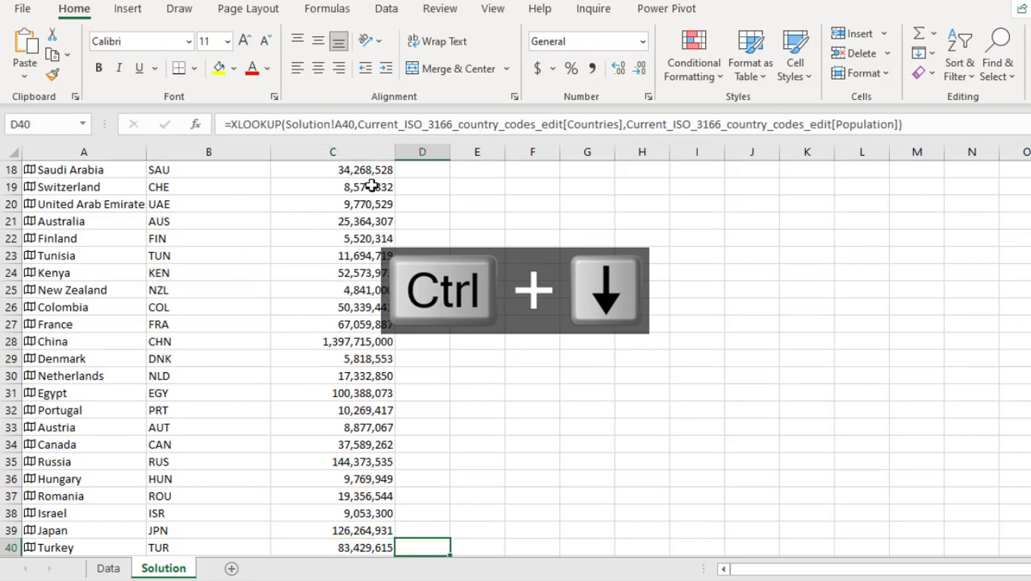
key("Right")
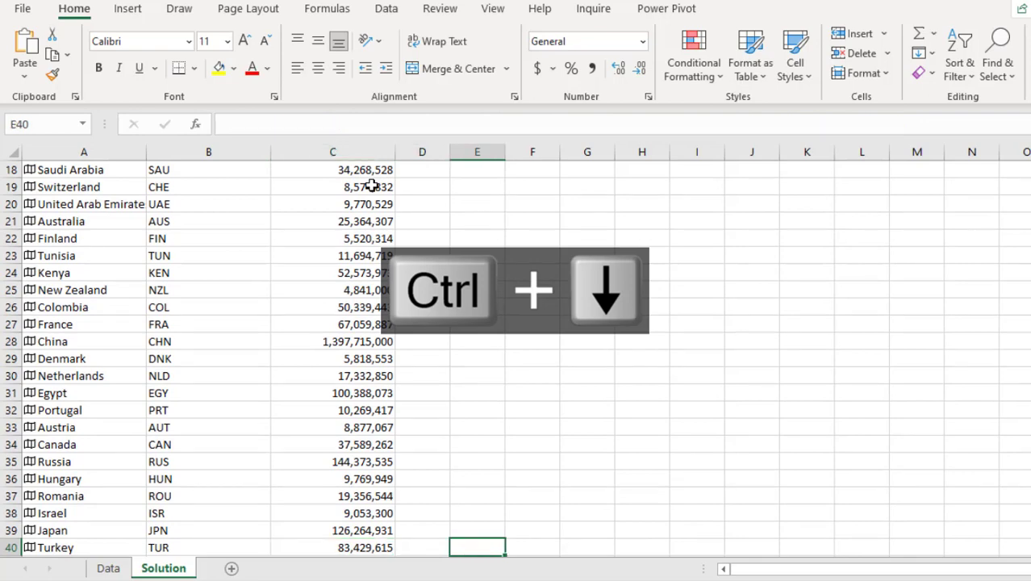
key("ctrl+shift+Up")
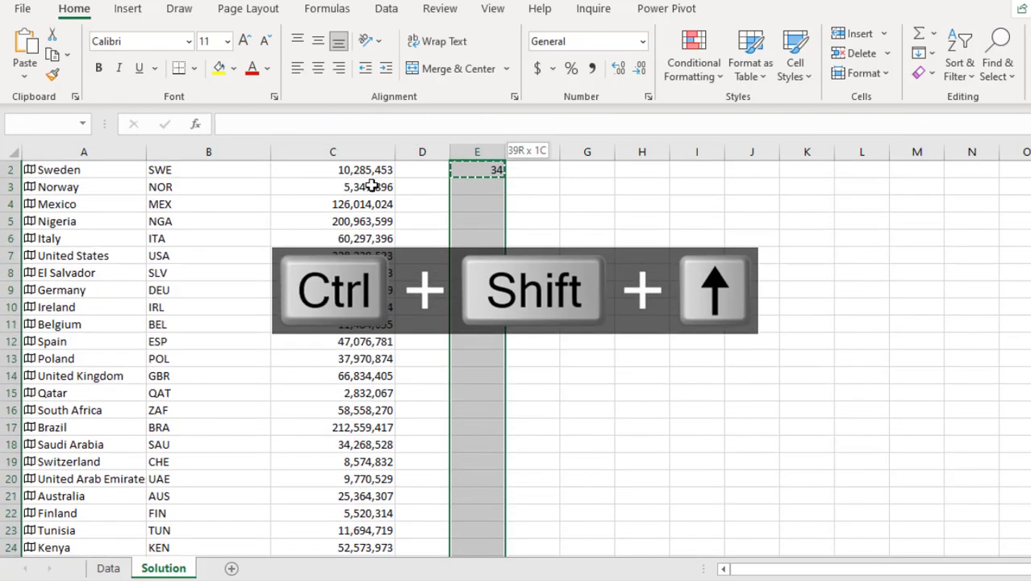
key("ctrl+v")
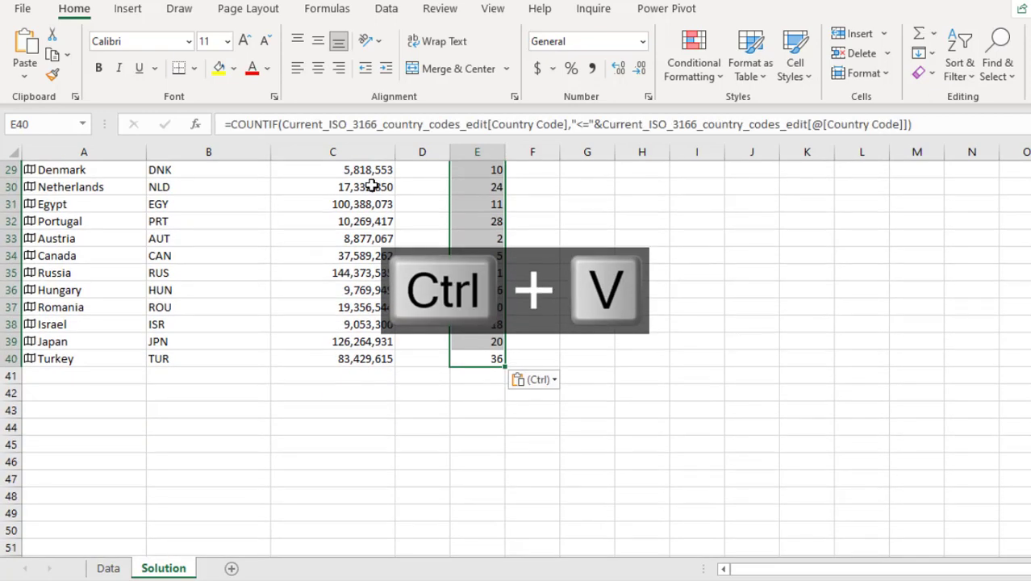
Replace the Countries formula in cell A2 with =ROW()
key("ctrl+Up")
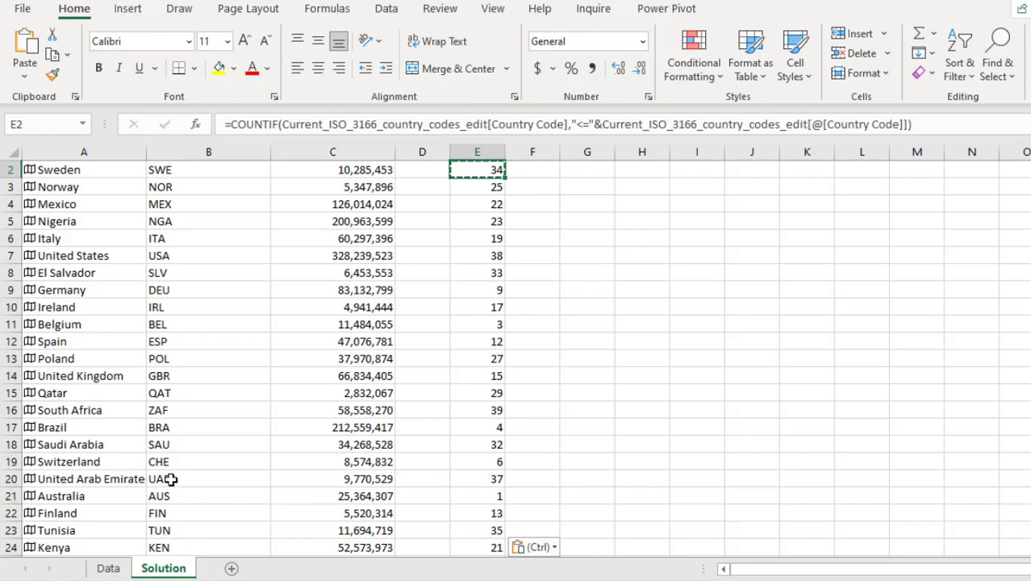
key("ctrl+Left")
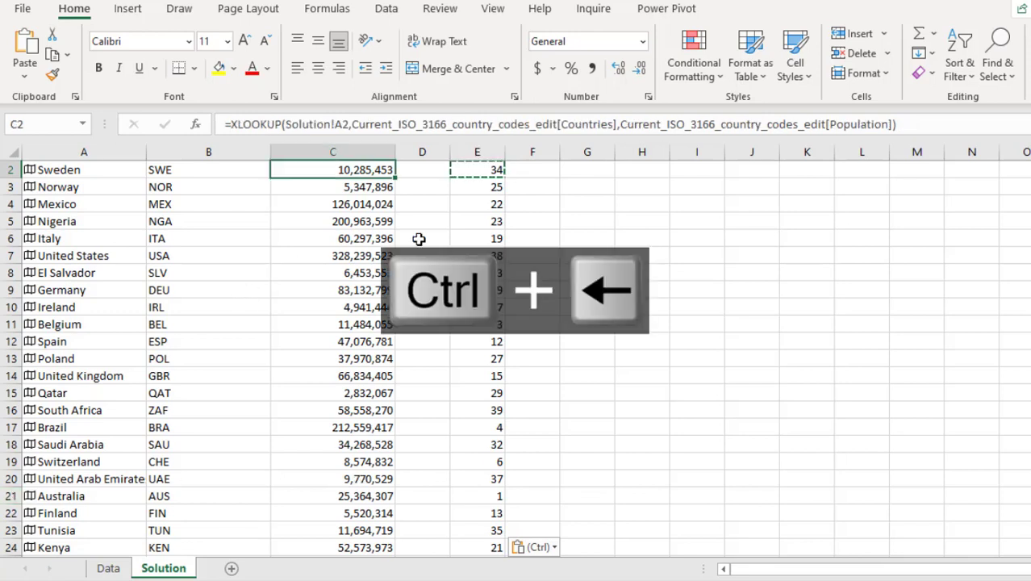
key("ctrl+Left")
key("Up")
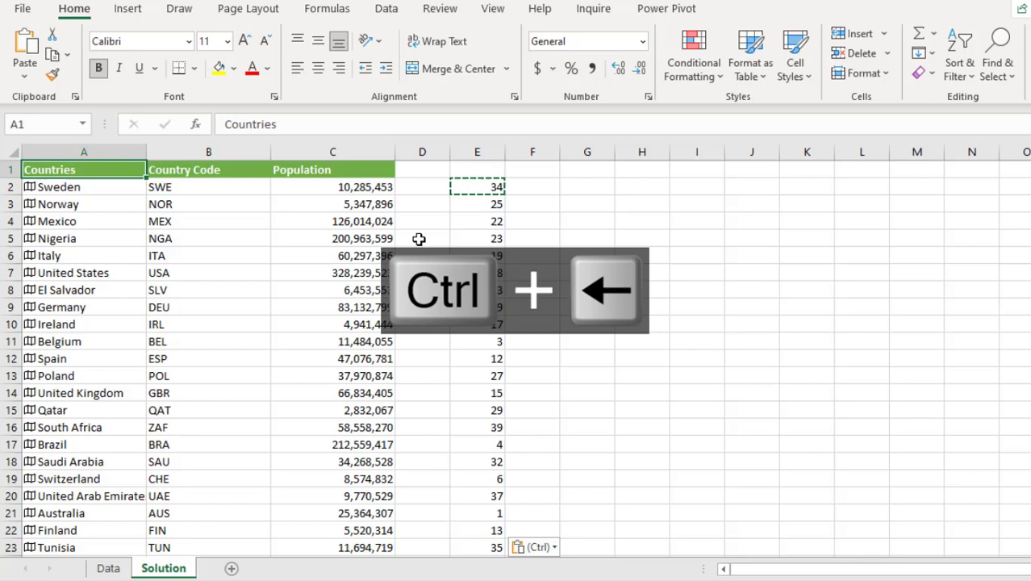
left_click(57, 186)
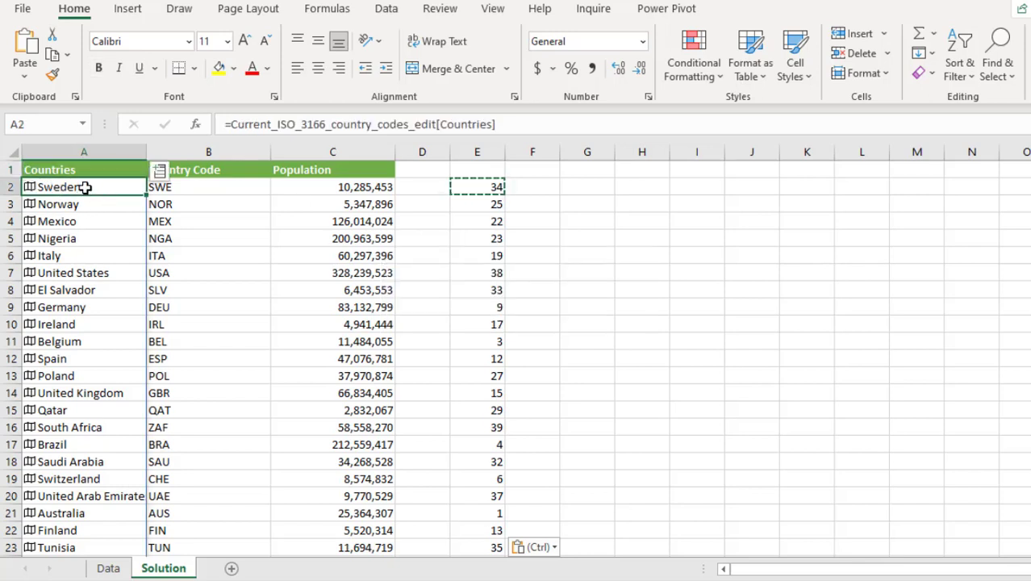
type("=row")
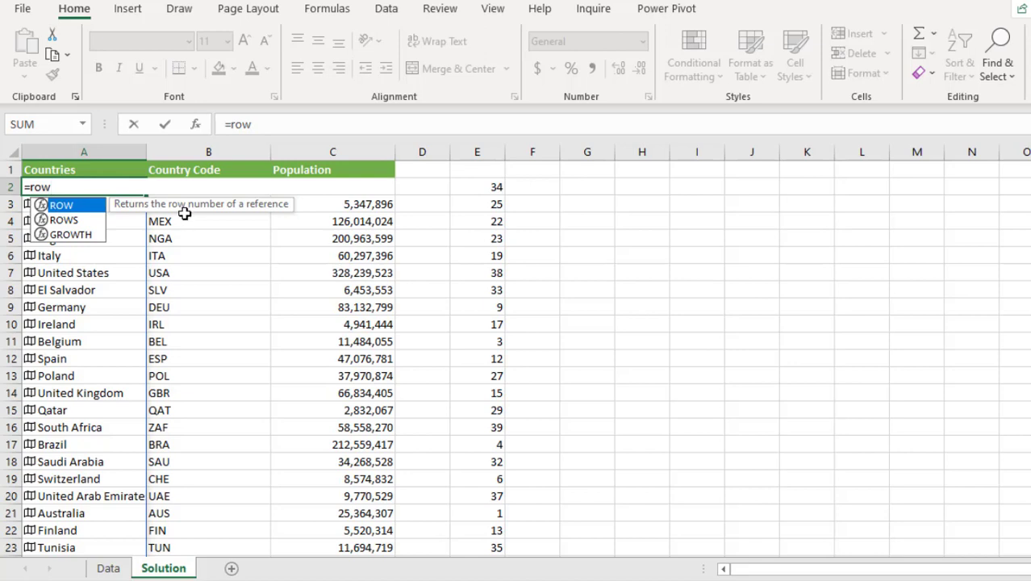
key("Tab")
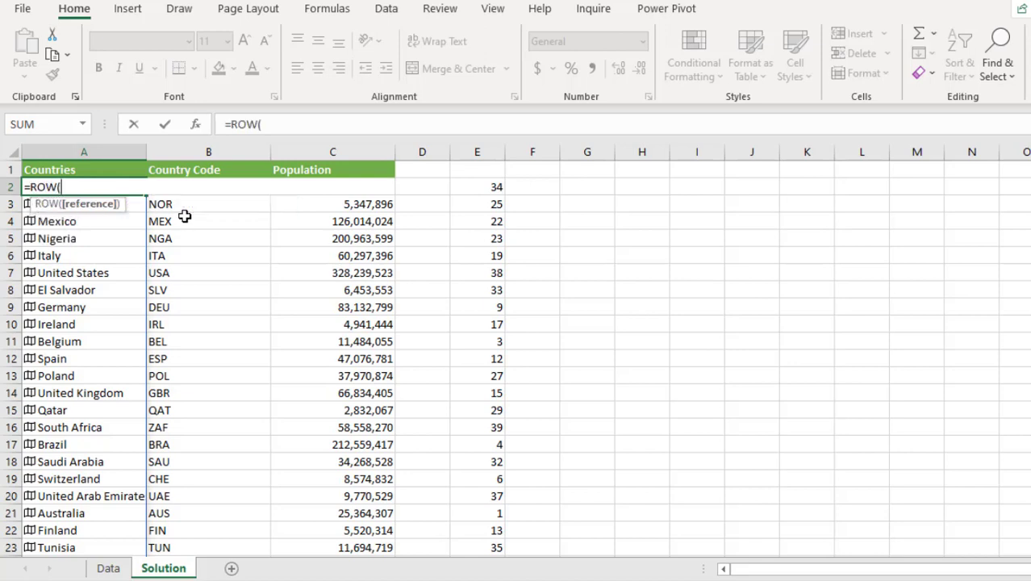
type(")")
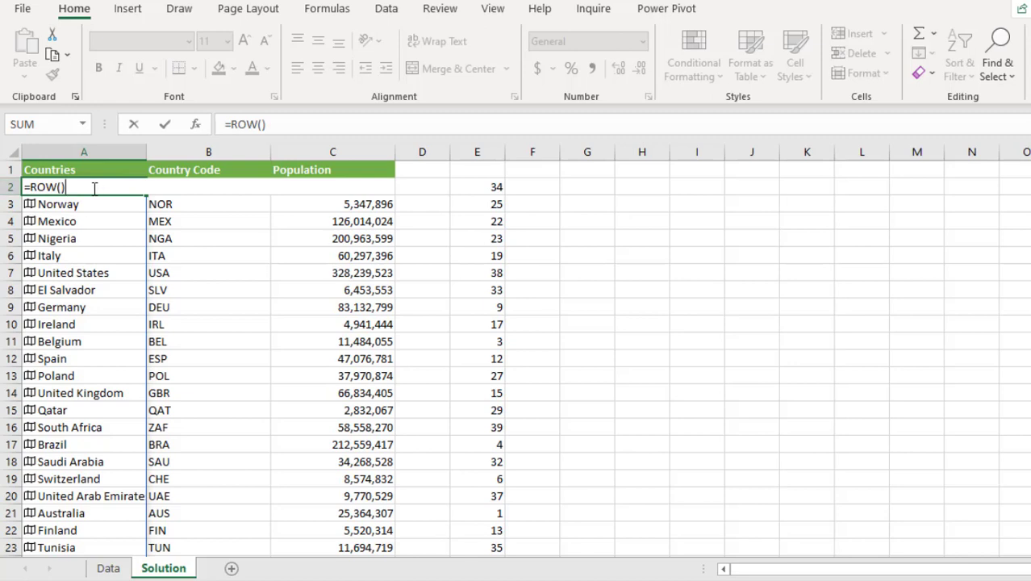
key("ctrl+Return")
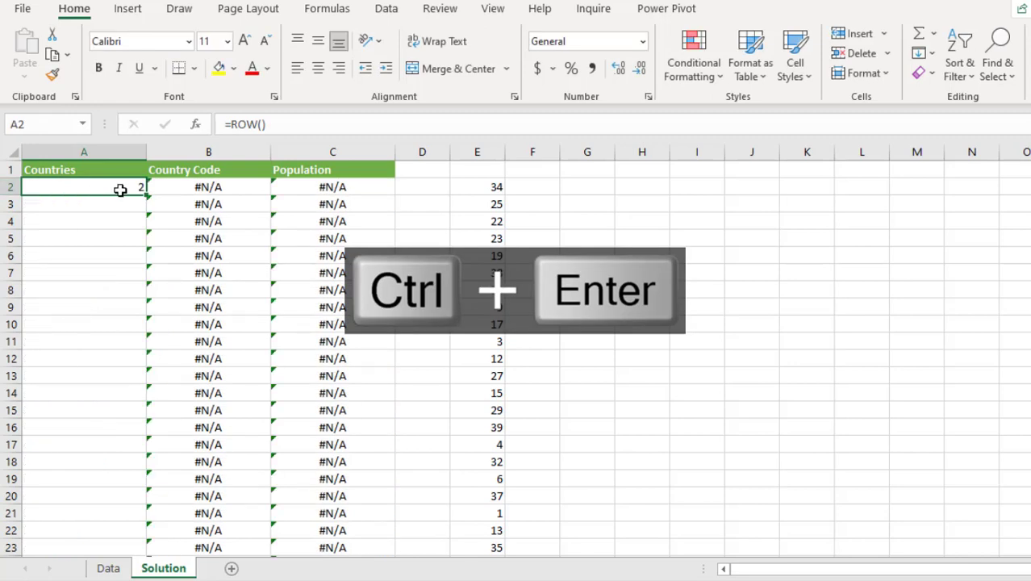
Amend the formula in A2 to =ROW()-1 and fill it down the Countries column to row 40
key("F2")
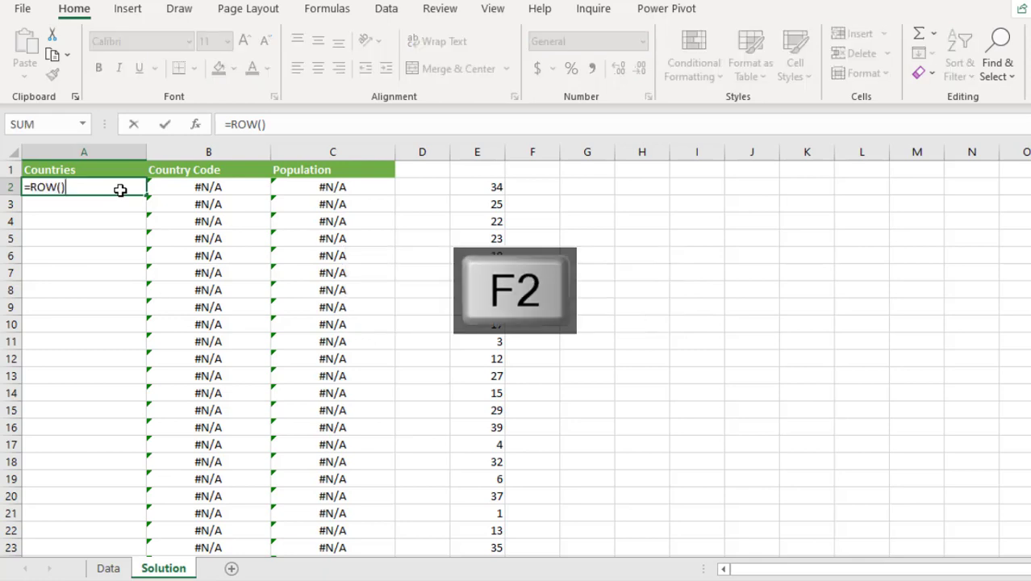
type("-1")
key("ctrl+Return")
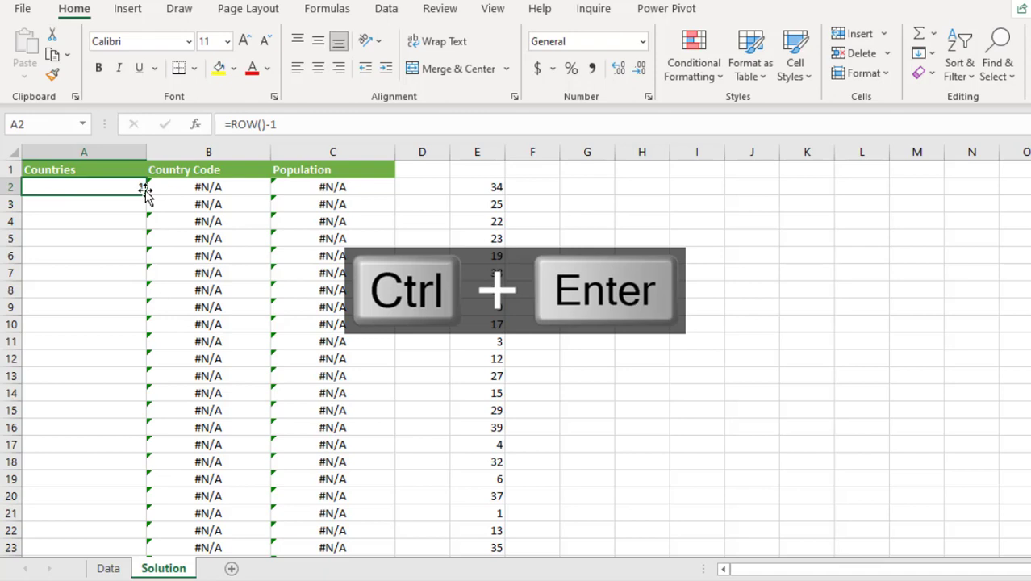
double_click(144, 189)
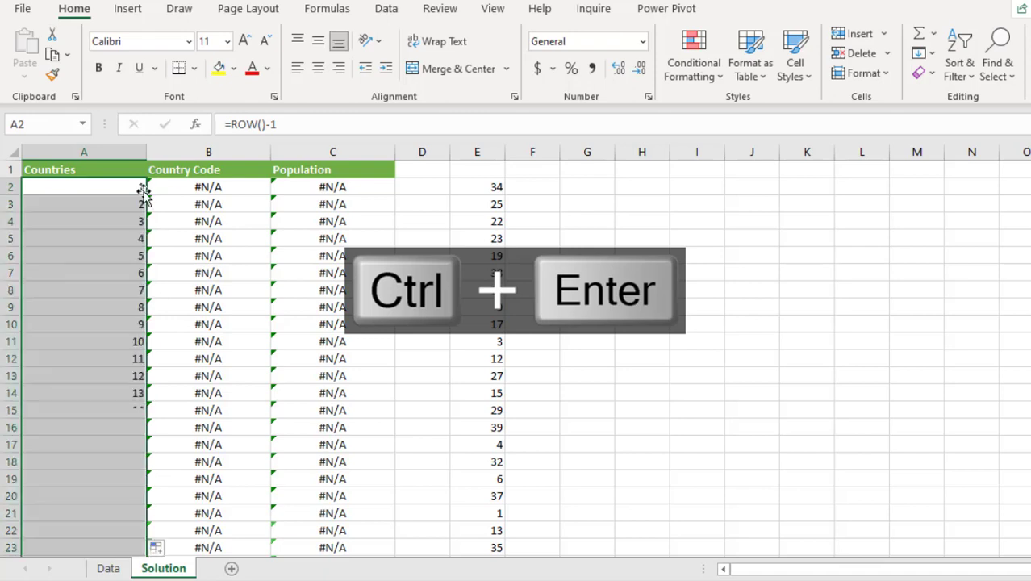
key("ctrl+Down")
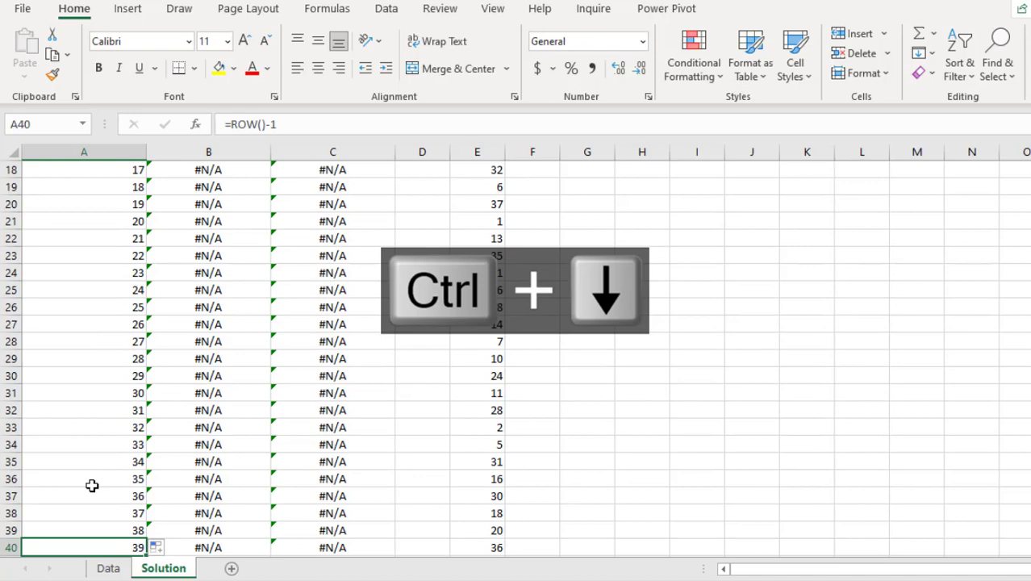
key("ctrl+Up")
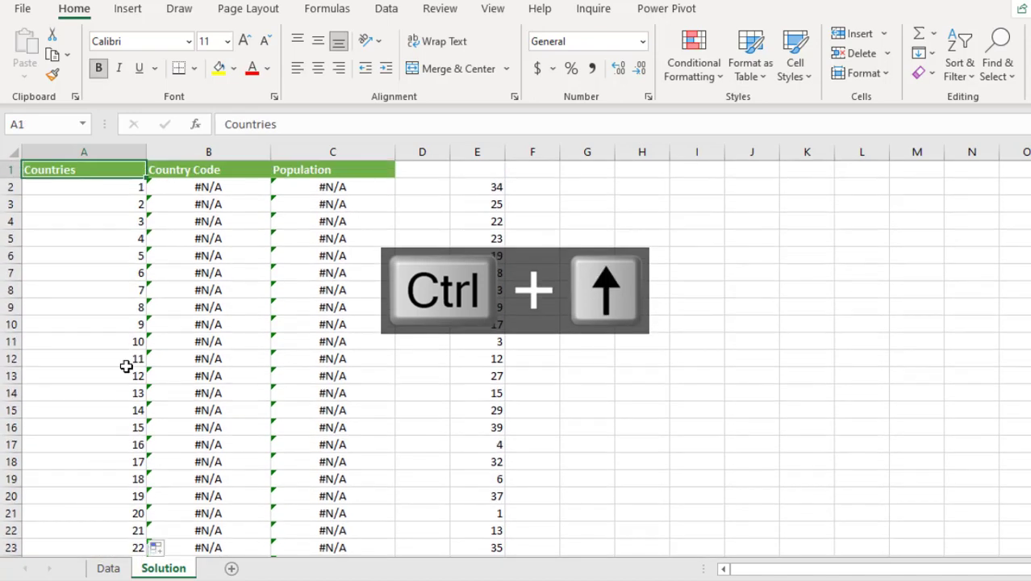
Wrap the formula in A2 of the Solution sheet in XMATCH, with ROW()-1 as the lookup value
left_click(94, 185)
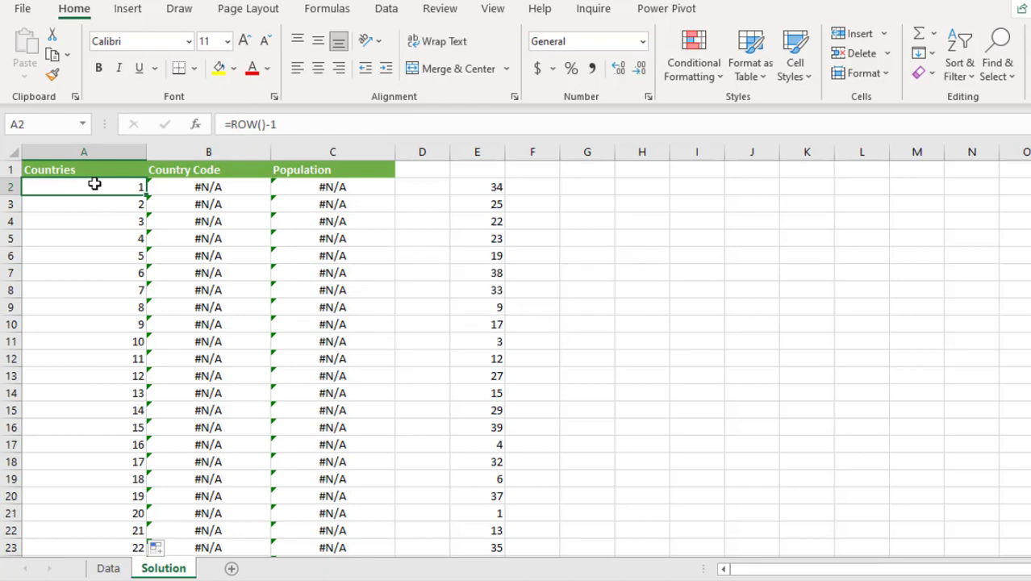
key("F2")
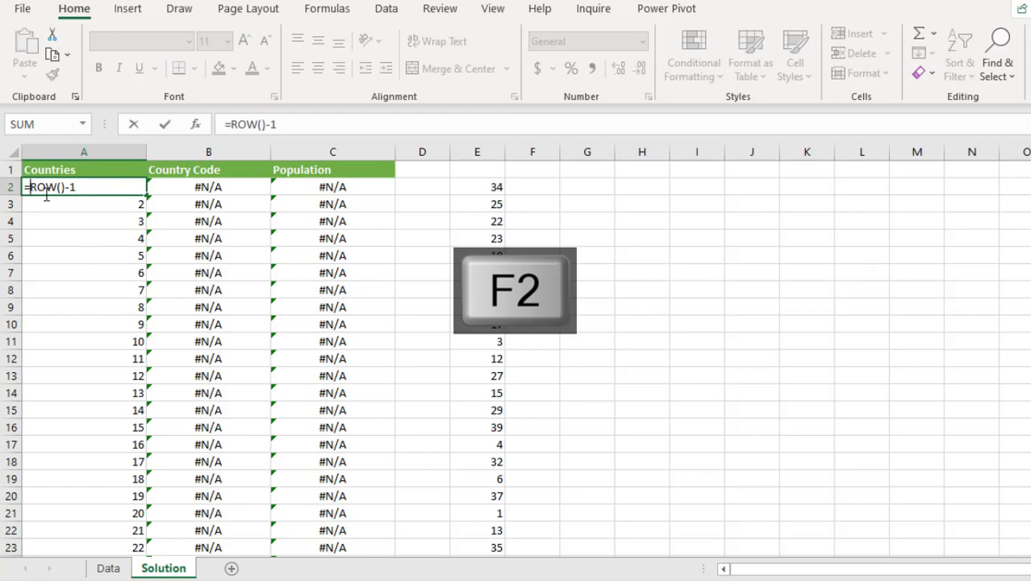
type("xm")
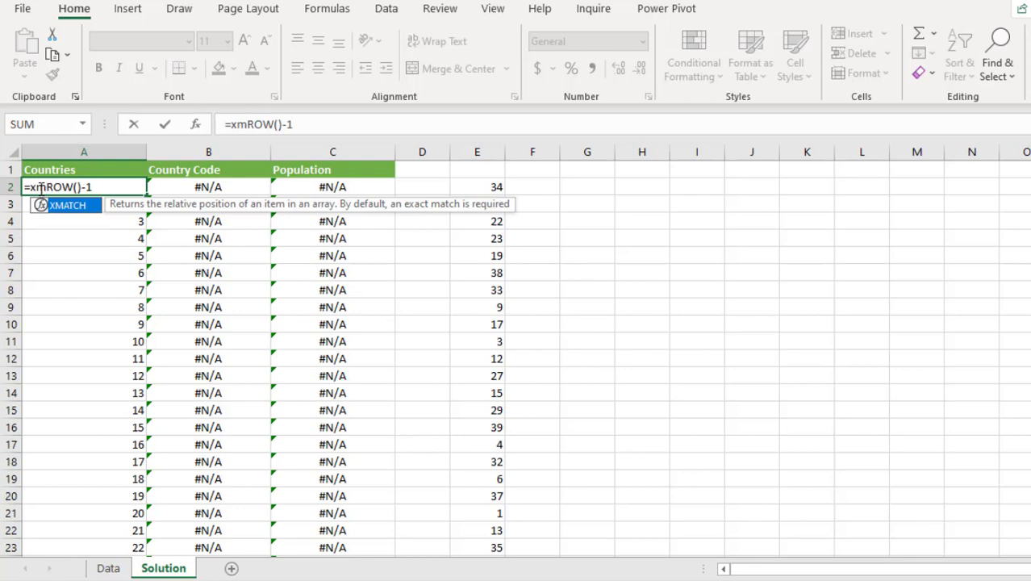
key("Tab")
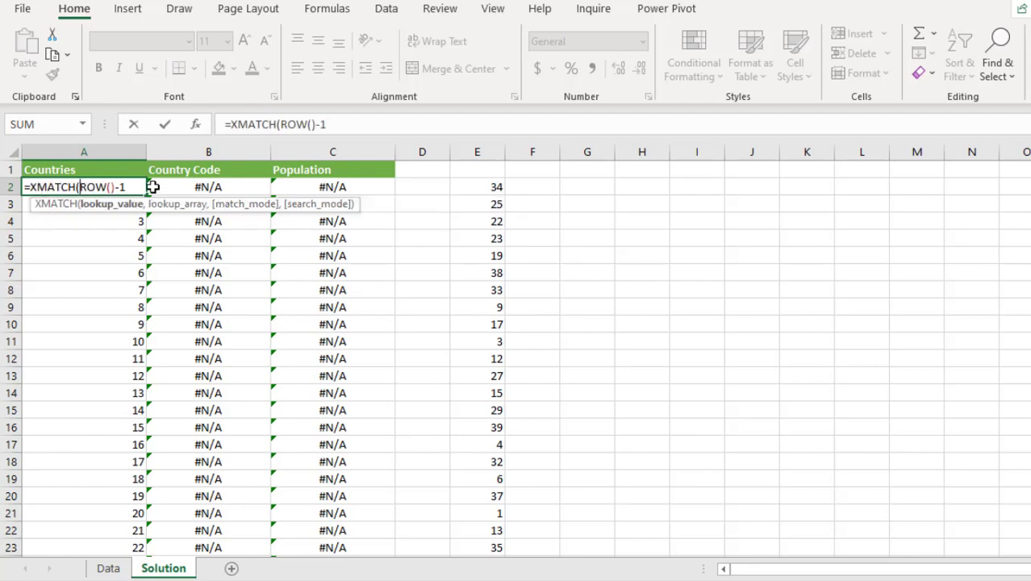
left_click(108, 206)
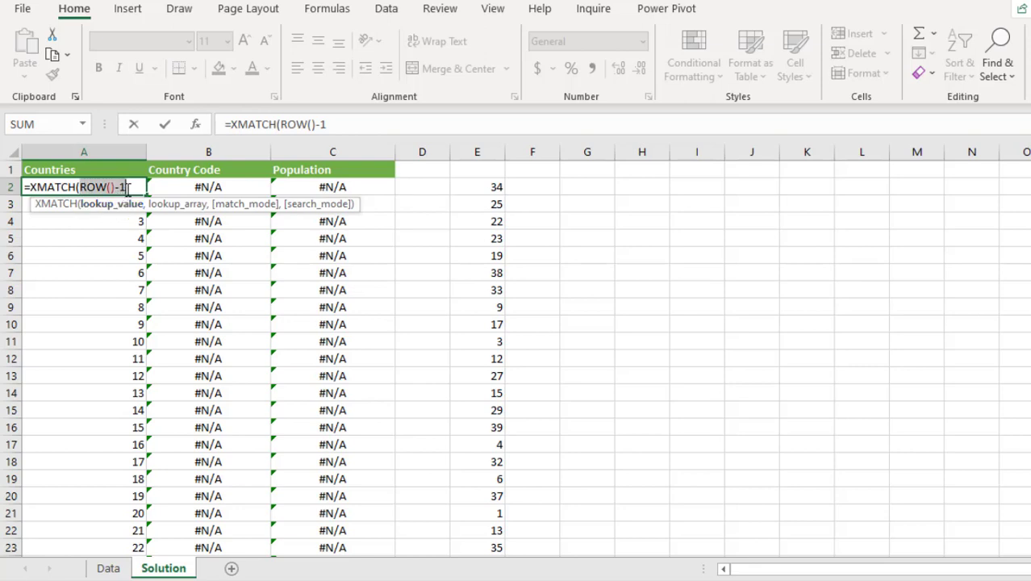
left_click(131, 187)
type(",")
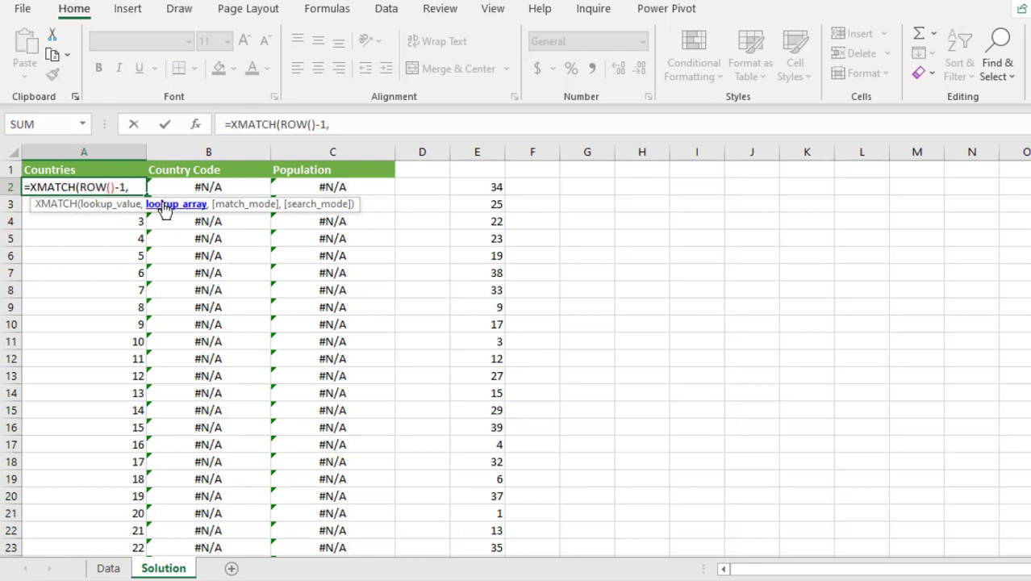
Complete the A2 formula as =XMATCH(ROW()-1,$E$2:$E$40), with the rank column as an absolute lookup array
left_click(487, 187)
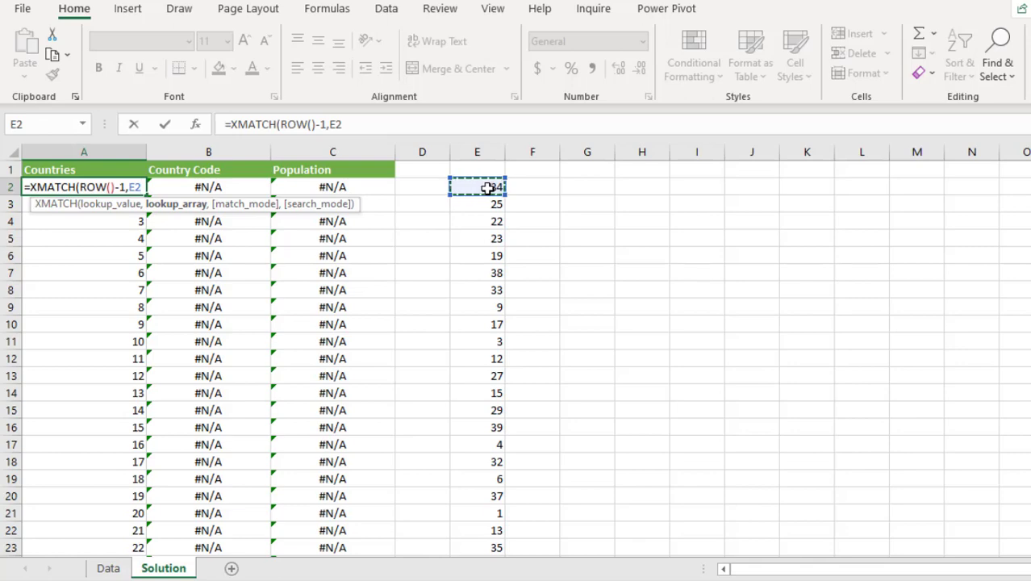
key("ctrl+shift+Down")
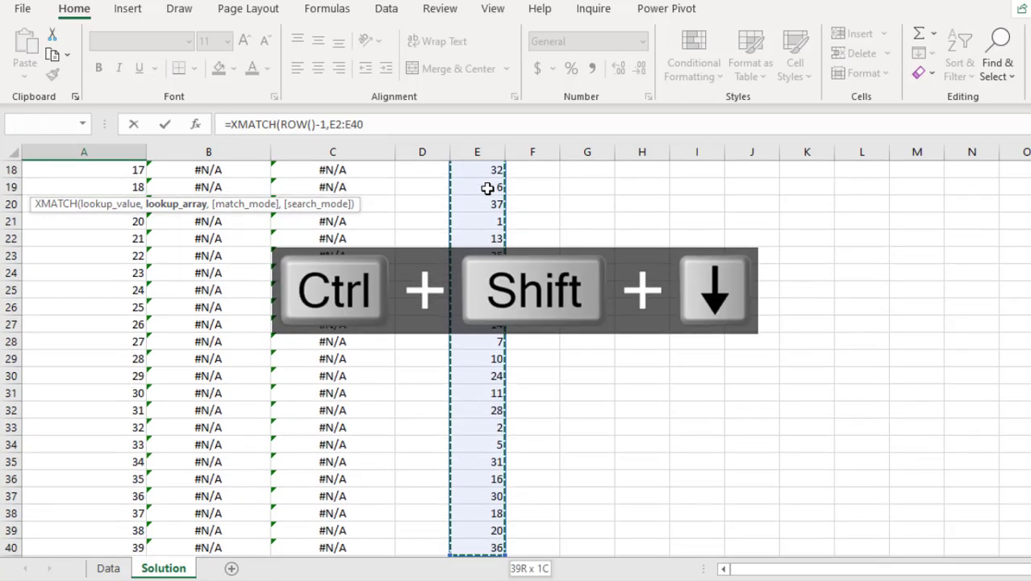
key("F4")
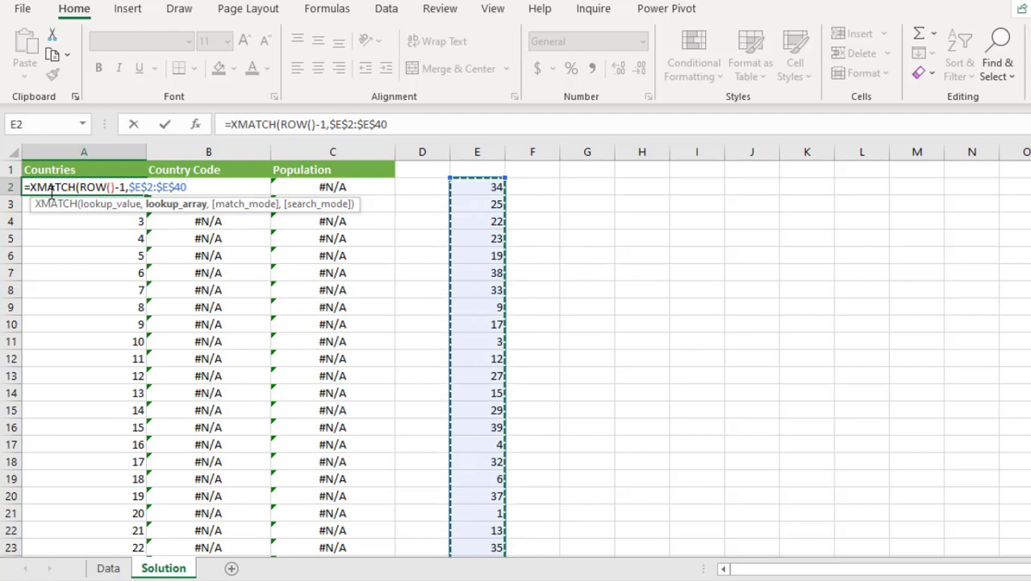
type(")")
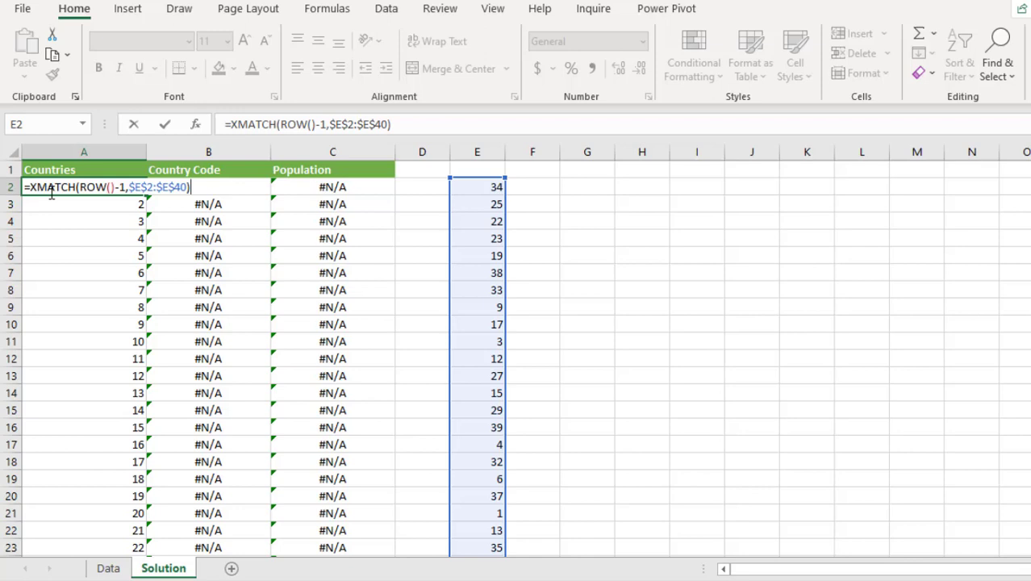
key("ctrl+Return")
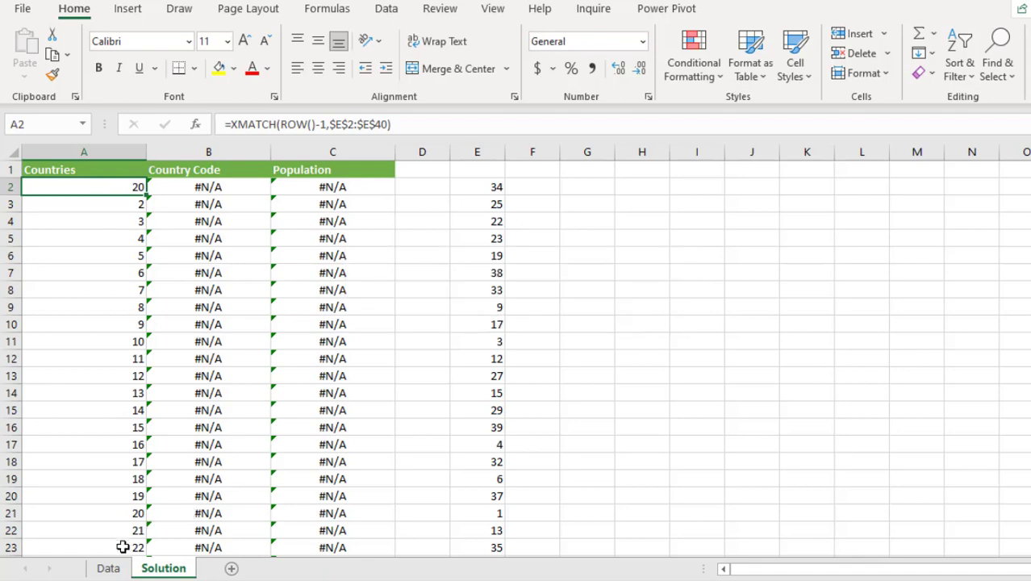
Check row 21 of the Data sheet and fill the XMATCH formula from A2 down the Solution sheet's Countries column
left_click(108, 569)
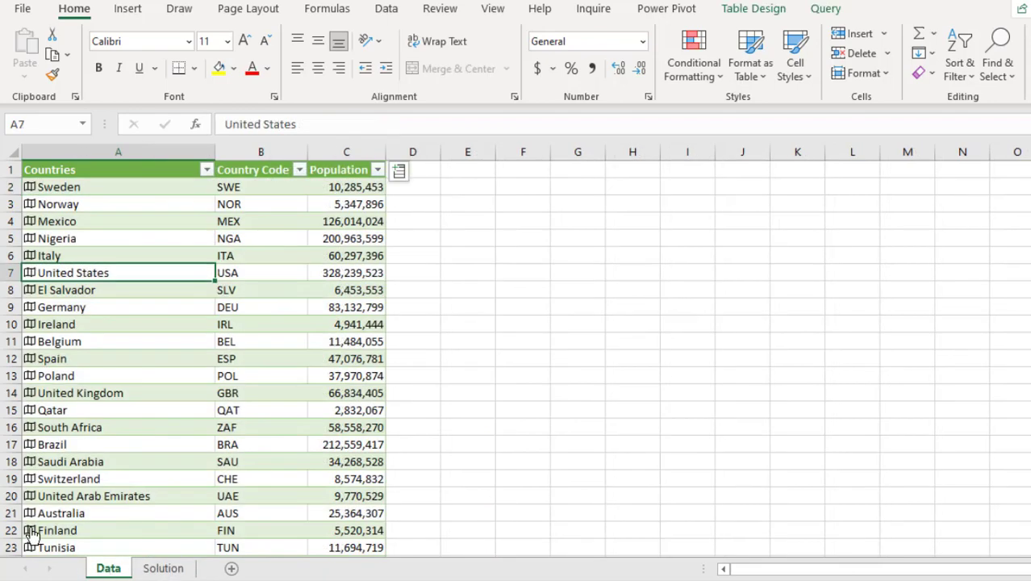
left_click(7, 514)
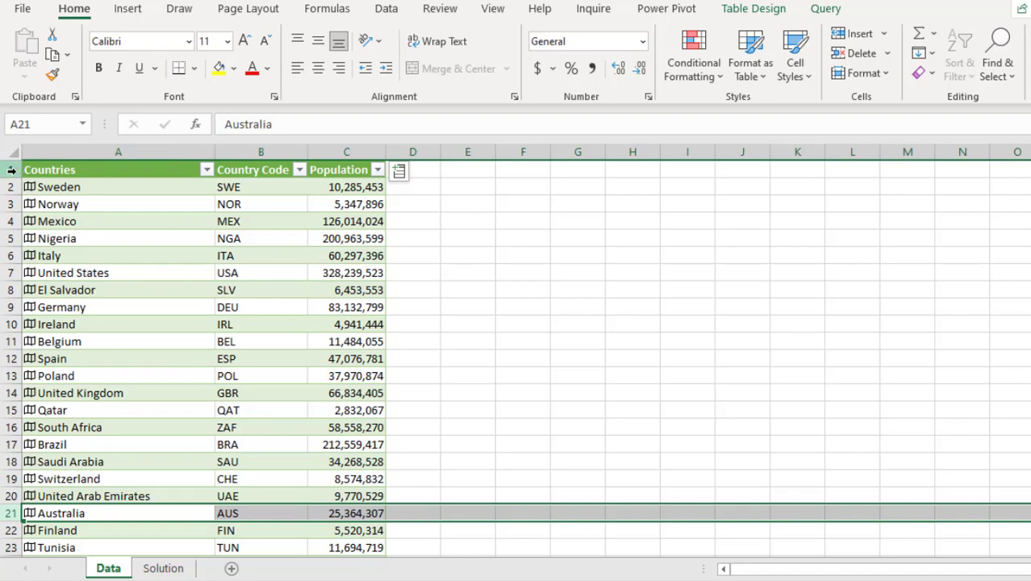
left_click(162, 570)
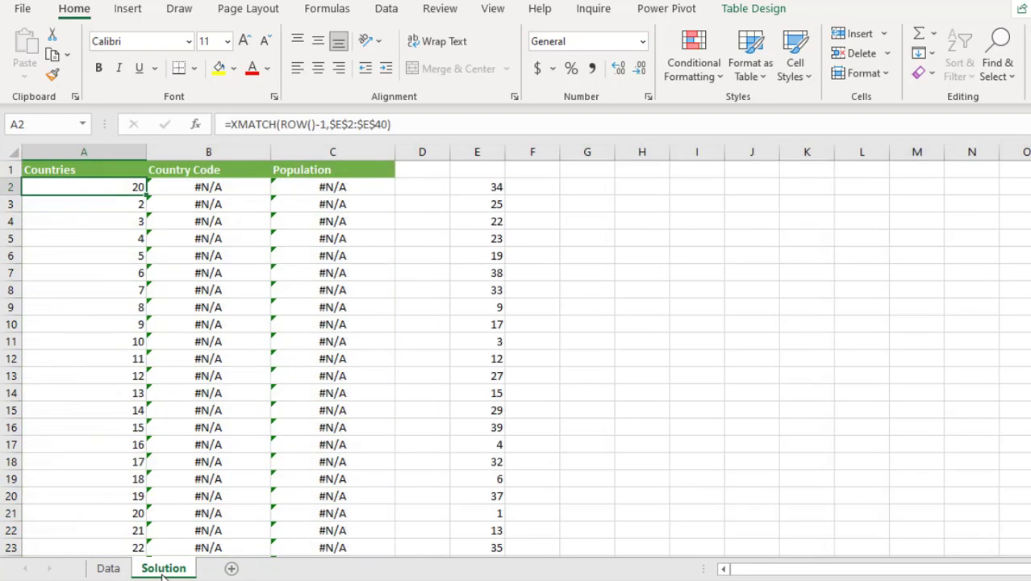
double_click(146, 195)
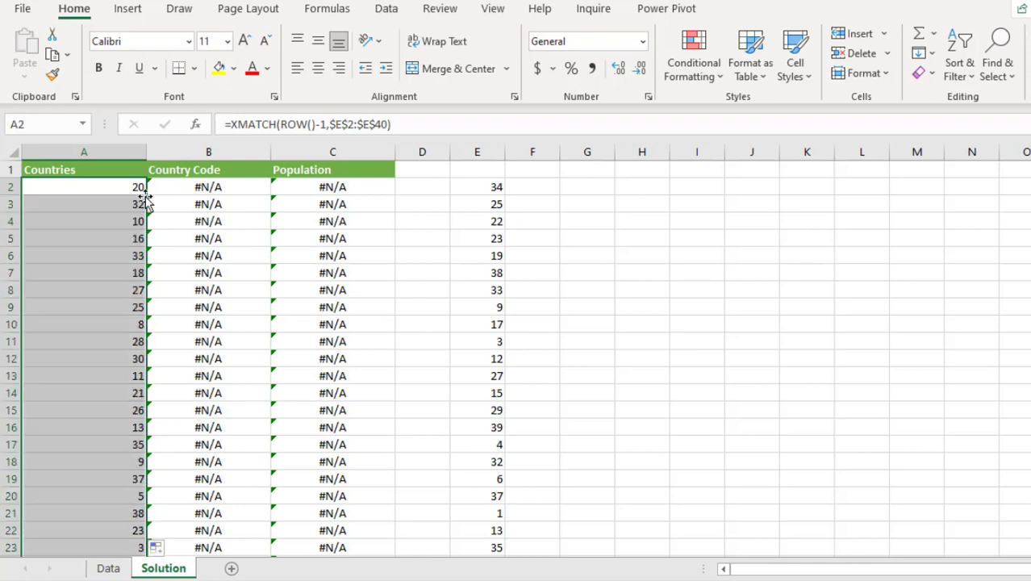
Wrap the XMATCH formula in A2 in INDEX, with Current_ISO_3166_country_codes_edit[Countries] from the Data sheet as the array
left_click(115, 188)
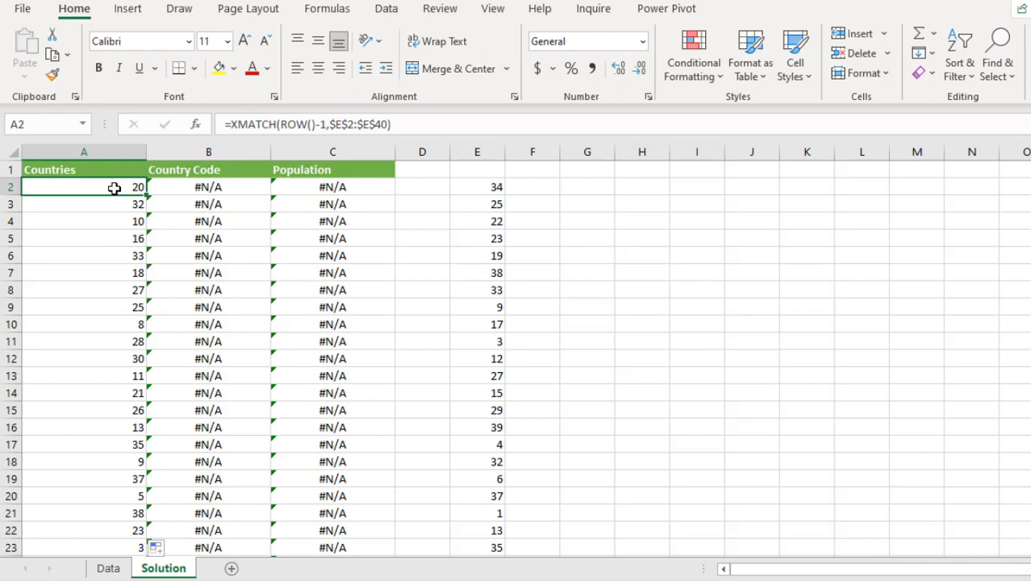
left_click(233, 129)
type("in")
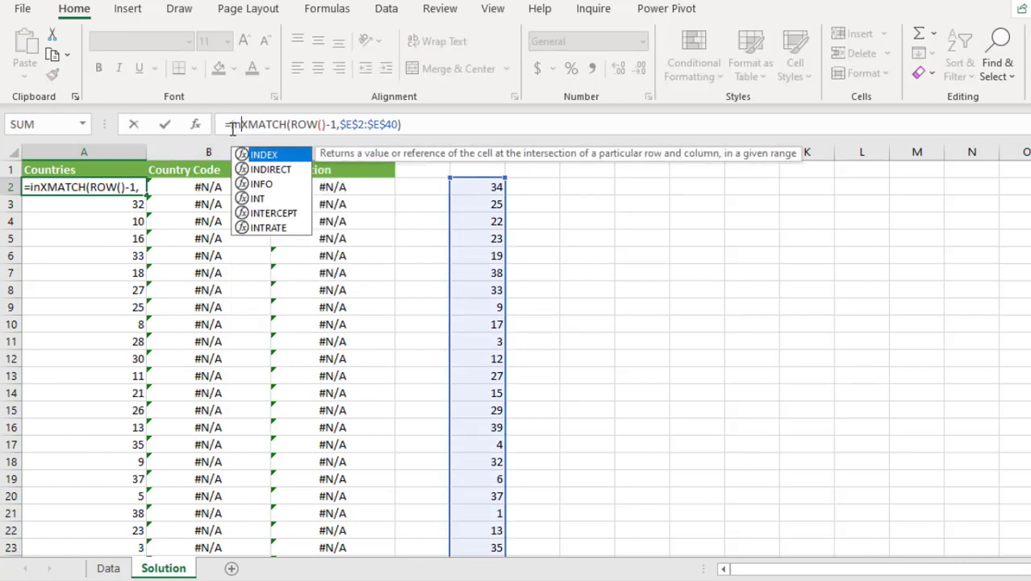
key("Tab")
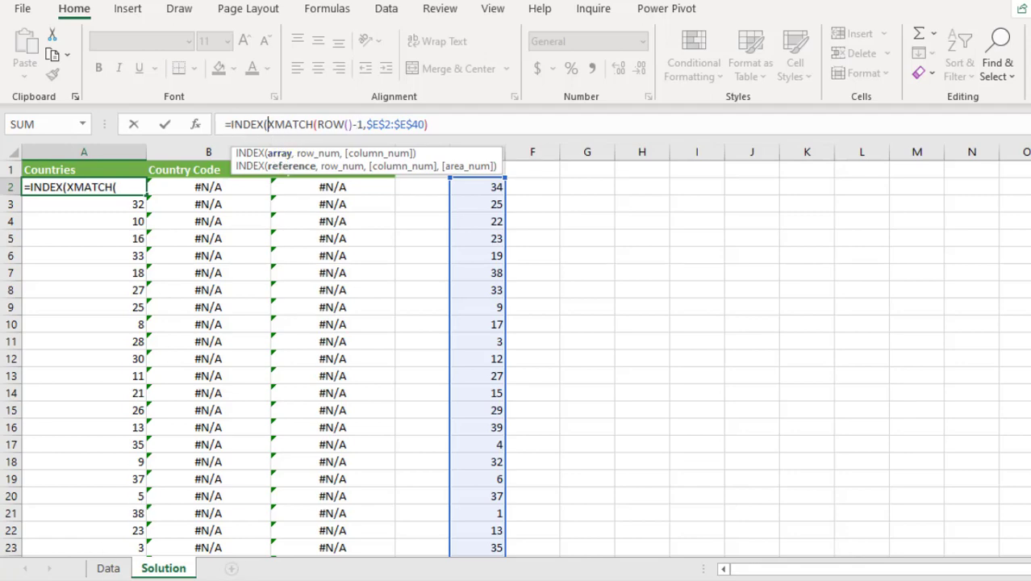
left_click(107, 568)
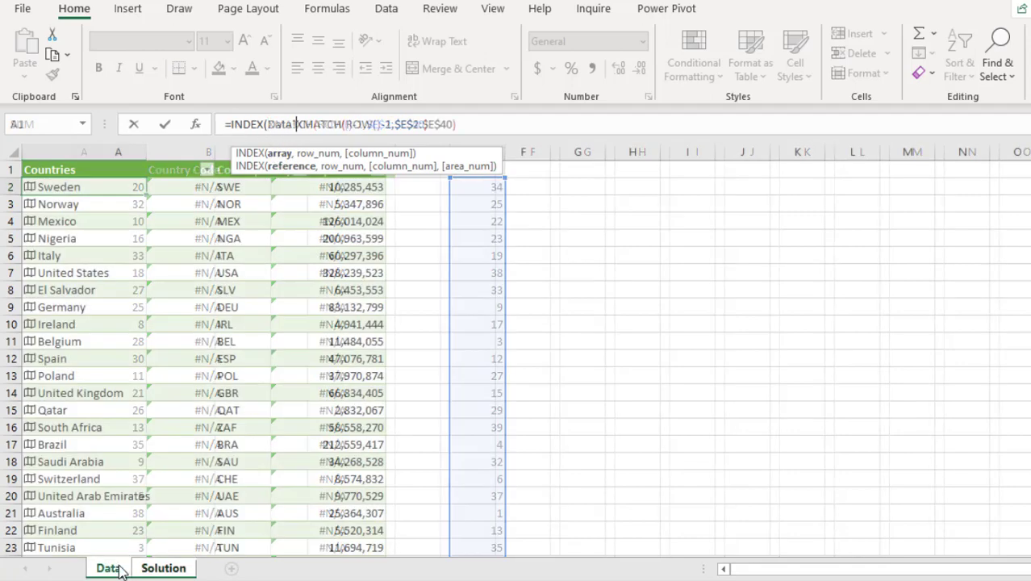
left_click(82, 159)
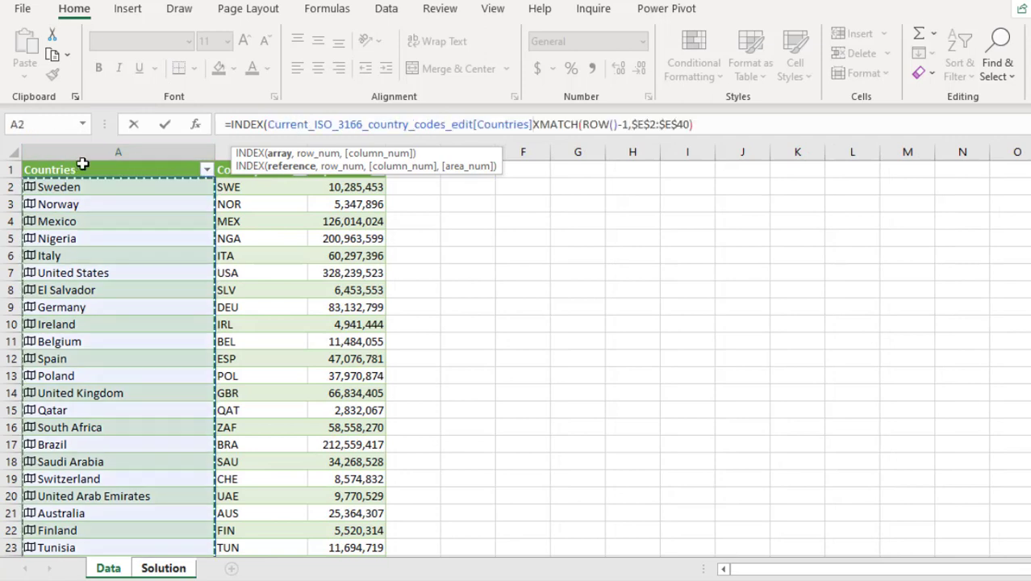
type(",")
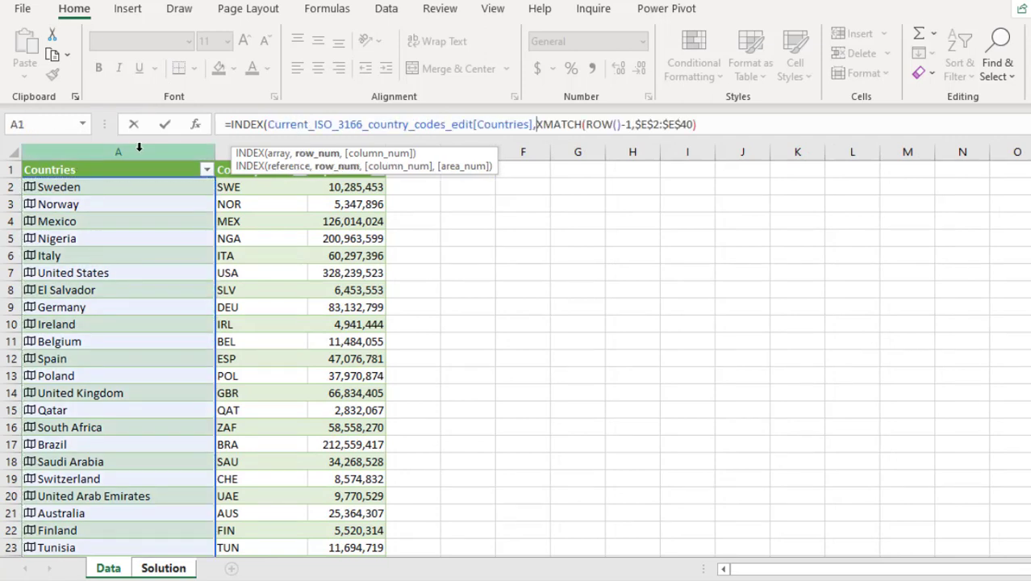
Complete =INDEX(Current_ISO_3166_country_codes_edit[Countries],XMATCH(ROW()-1,$E$2:$E$40)) in A2 after checking its arguments, and fill it down the Countries column to row 40
left_click(279, 153)
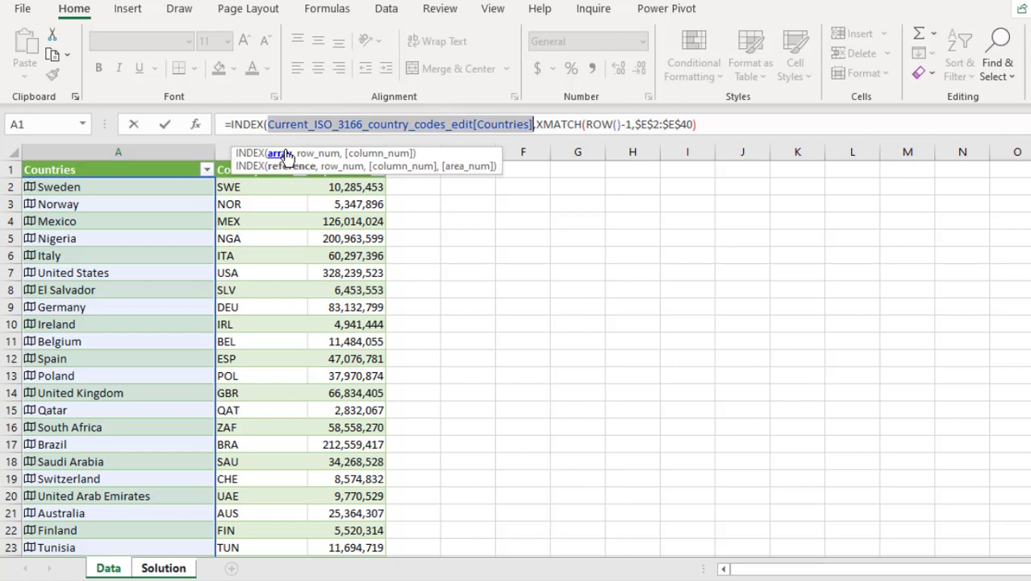
left_click(317, 155)
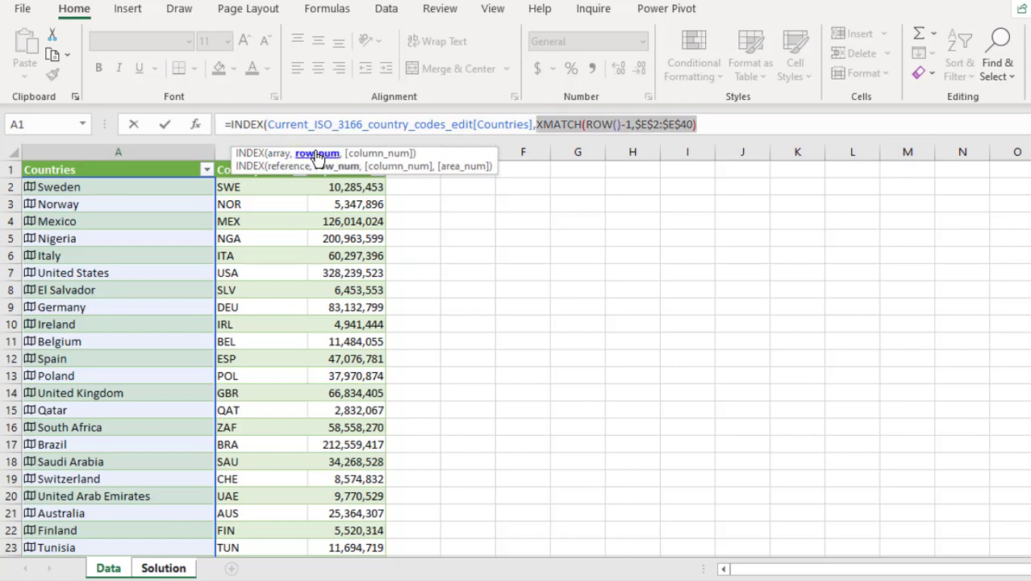
left_click(769, 118)
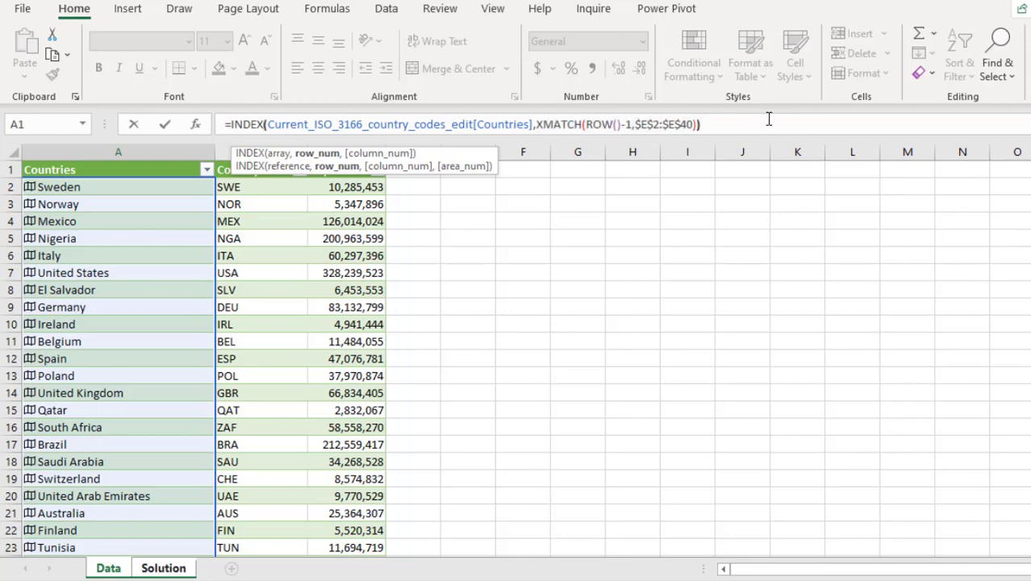
key("ctrl+Return")
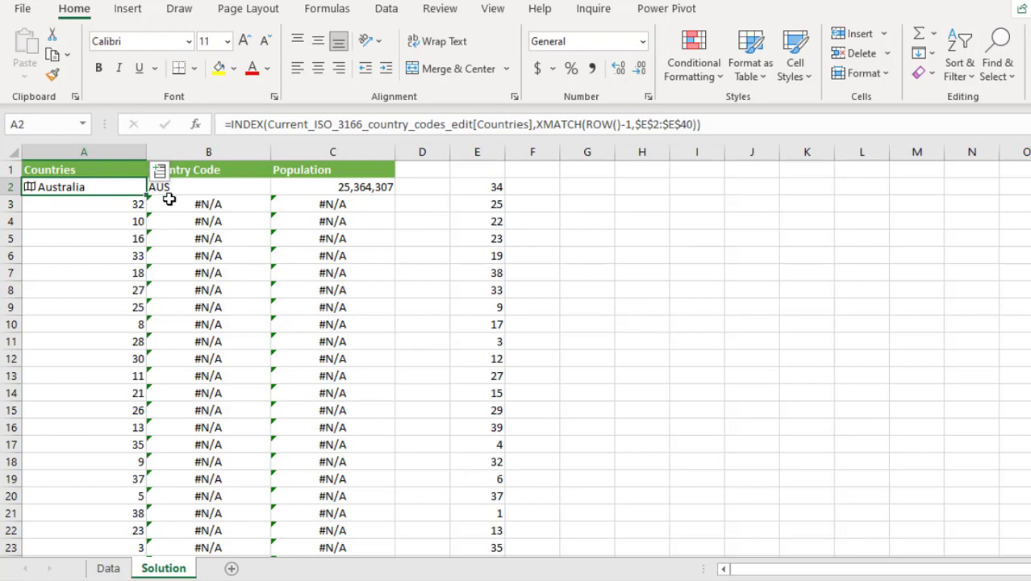
double_click(148, 196)
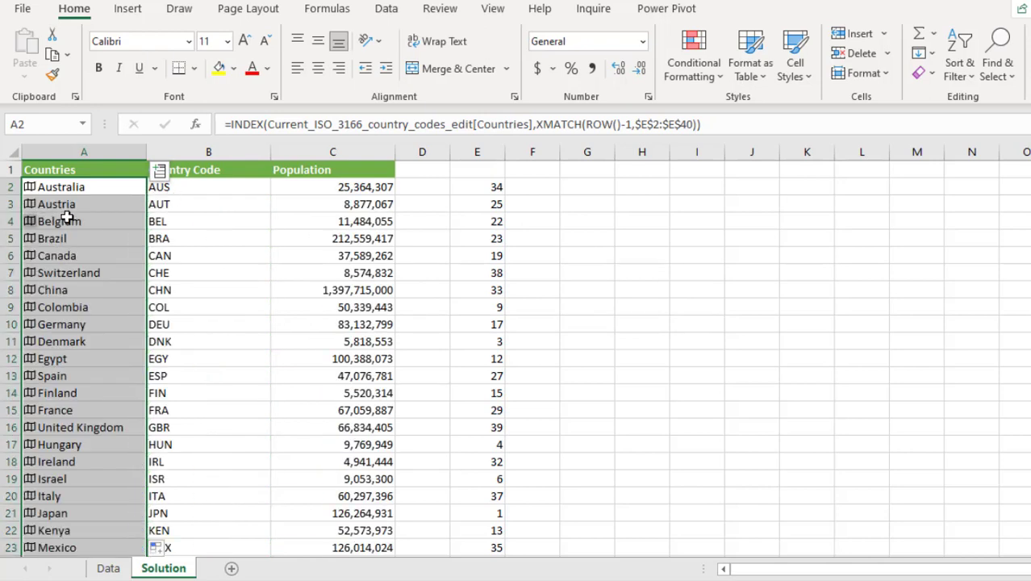
Compare the Solution list with the unsorted Data sheet and examine the order of its country codes down to row 40
left_click(188, 251)
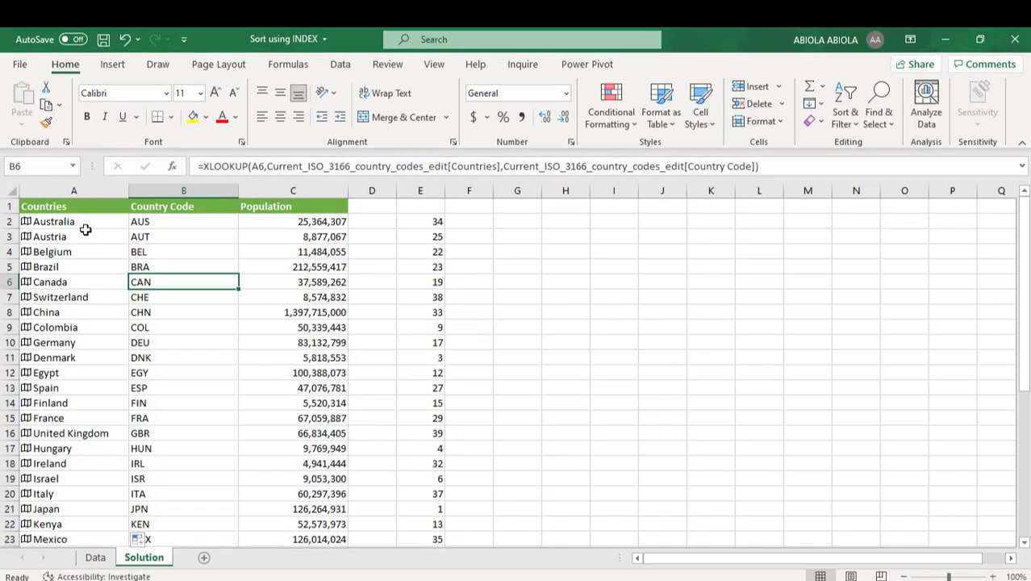
left_click(95, 556)
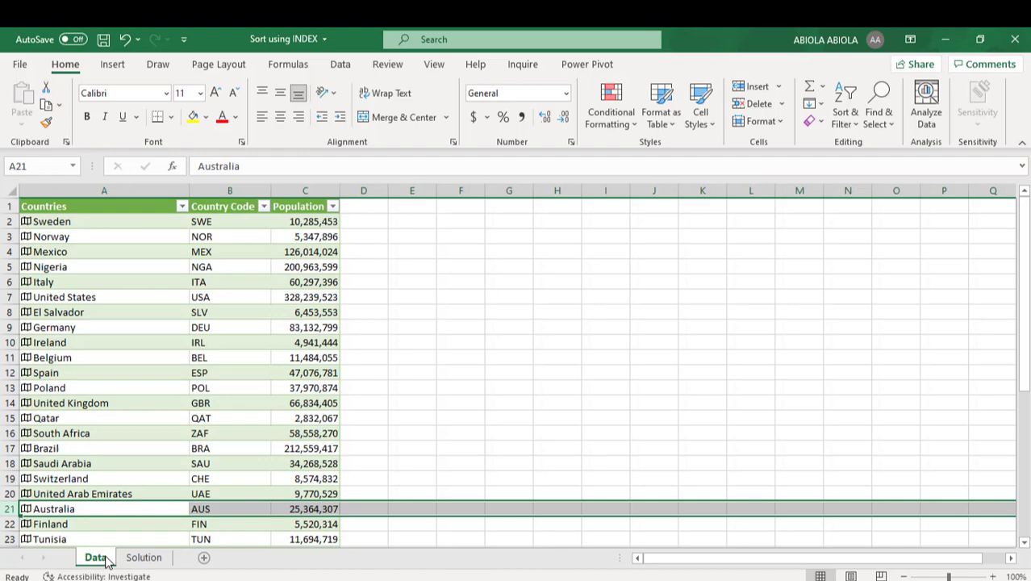
left_click(80, 250)
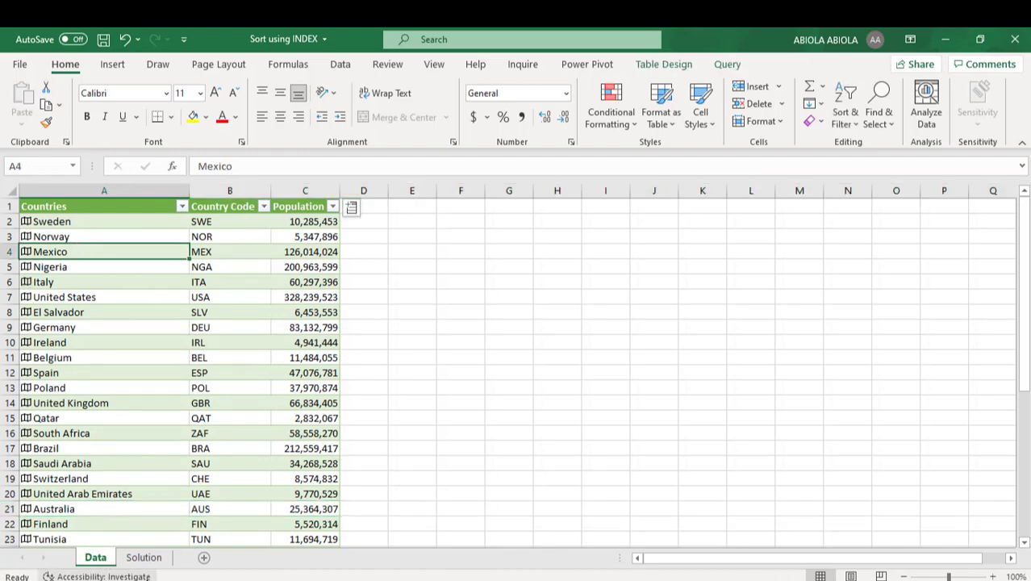
left_click(144, 556)
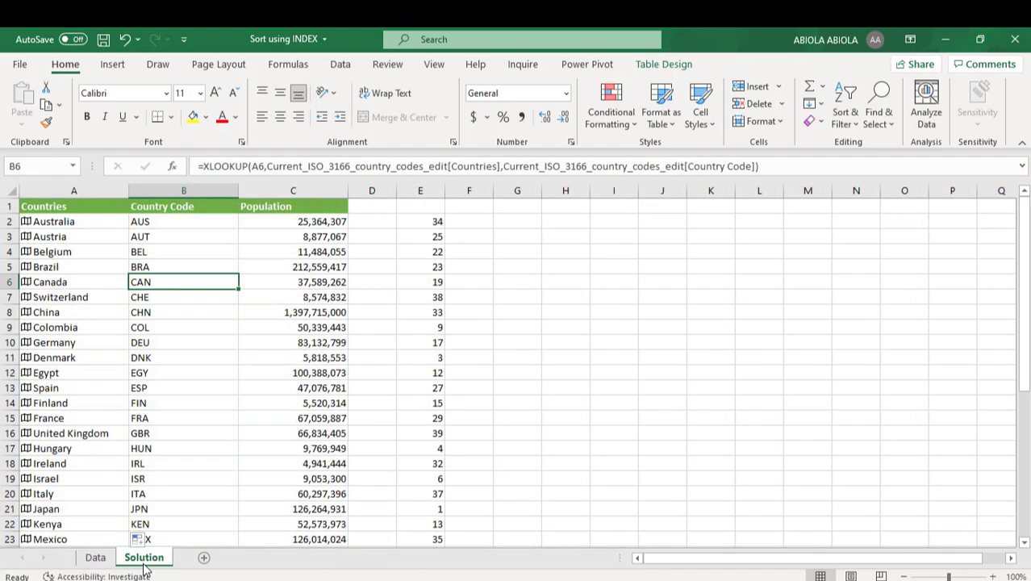
left_click(151, 223)
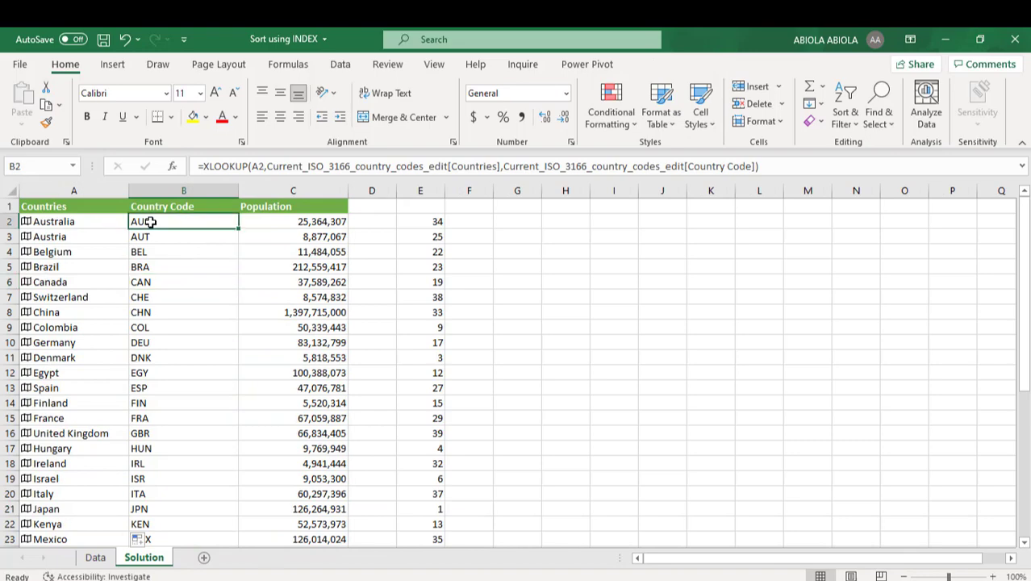
left_click(167, 277)
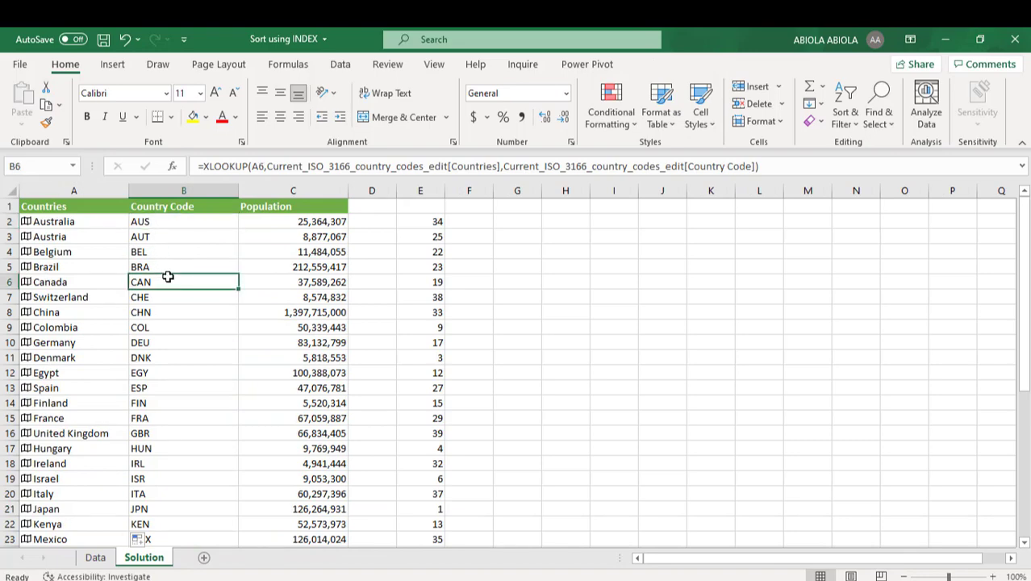
key("ctrl+Down")
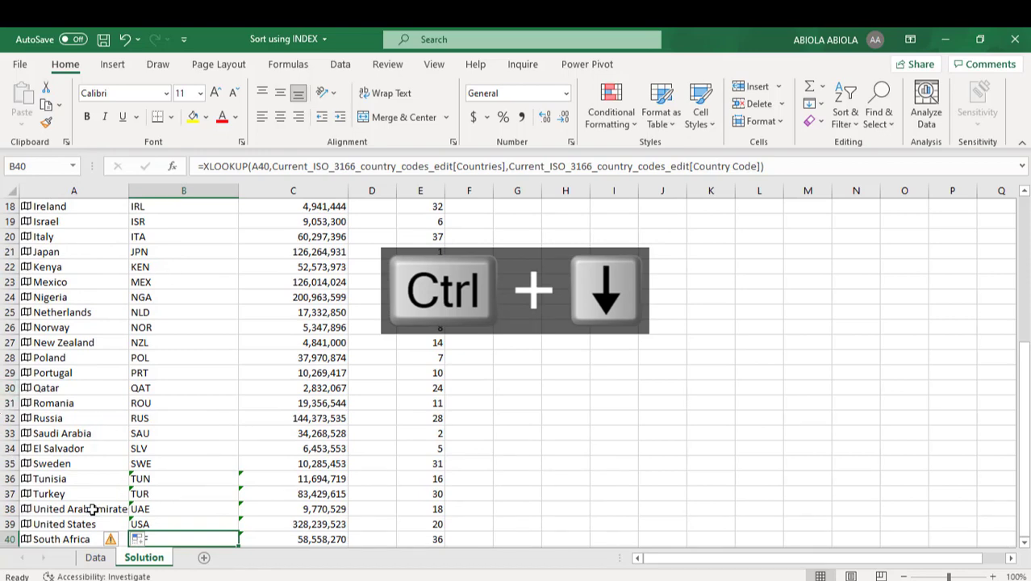
key("ctrl+Left")
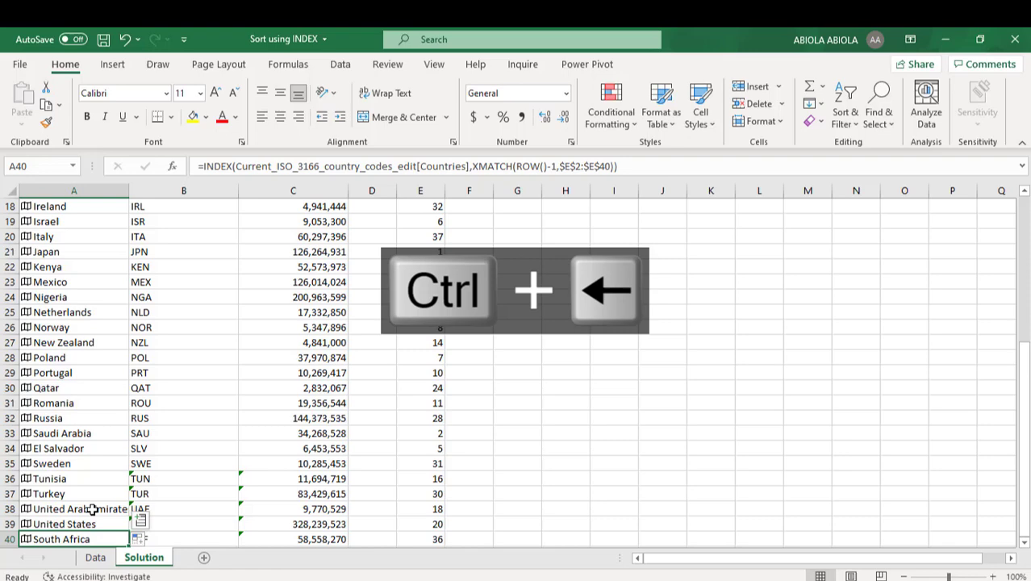
key("ctrl+Up")
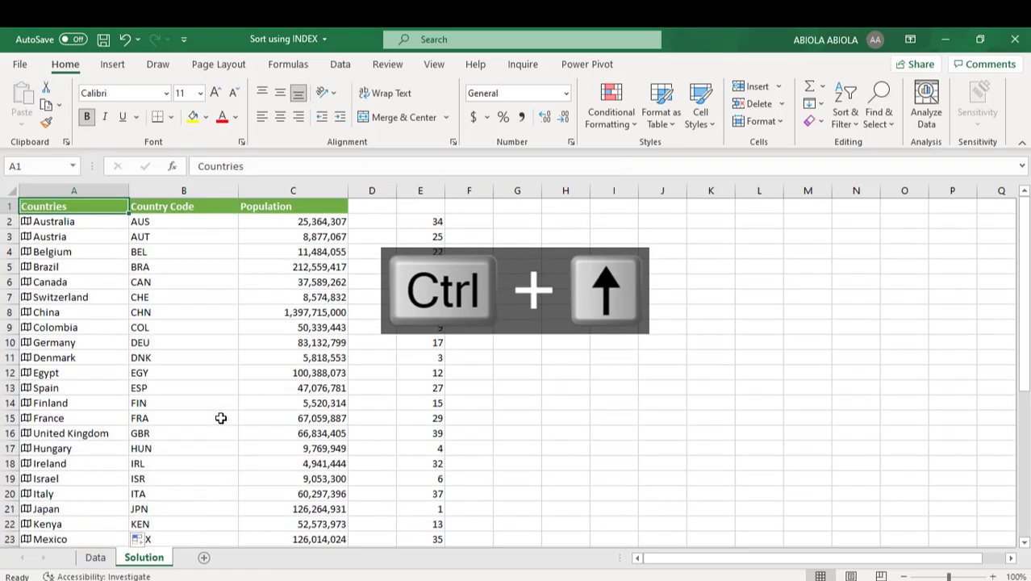
Replace the INDEX formulas in A2:A40 of the Solution sheet's Countries column with their values
left_click(415, 221)
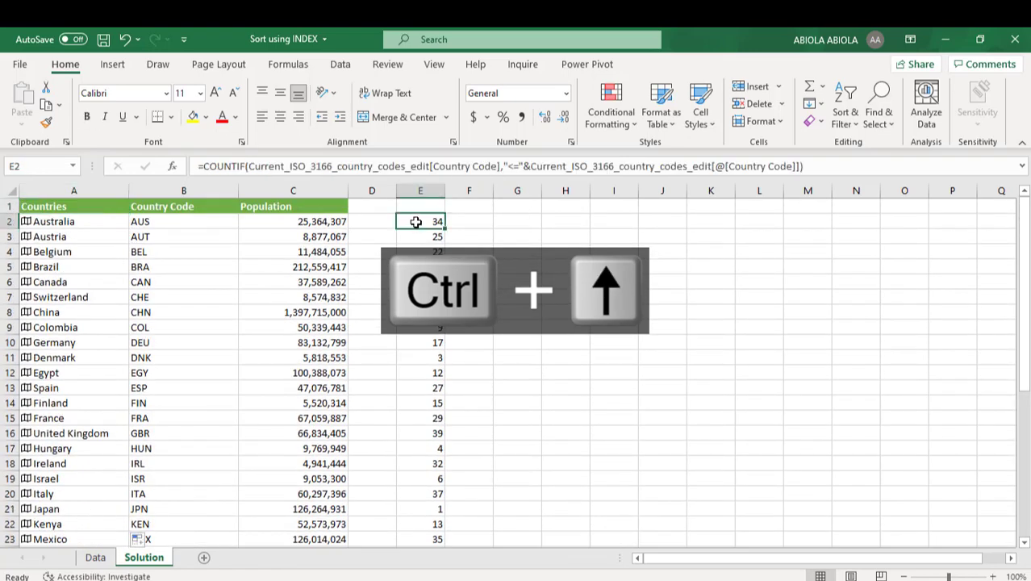
left_click(48, 226)
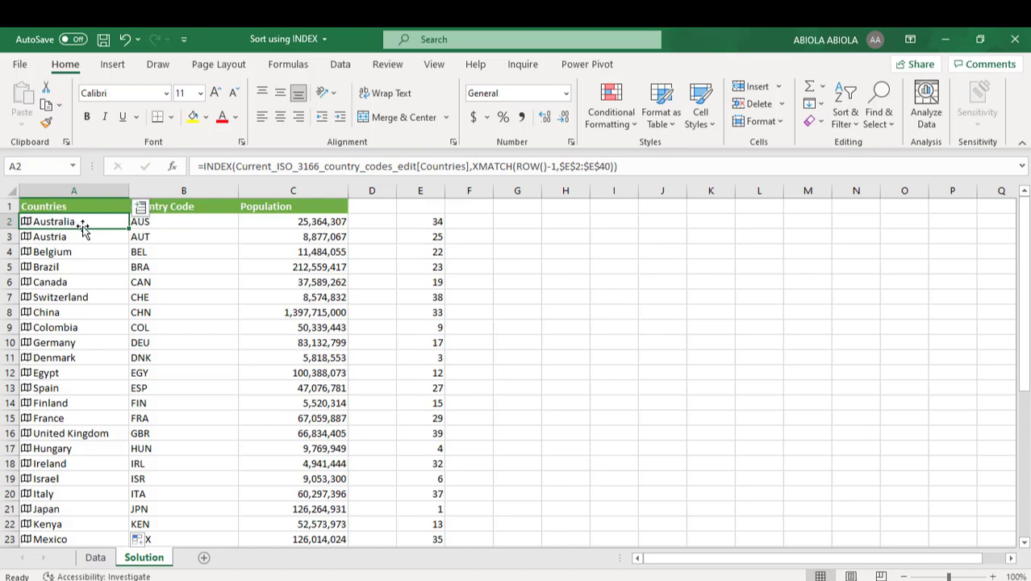
key("ctrl+shift+Down")
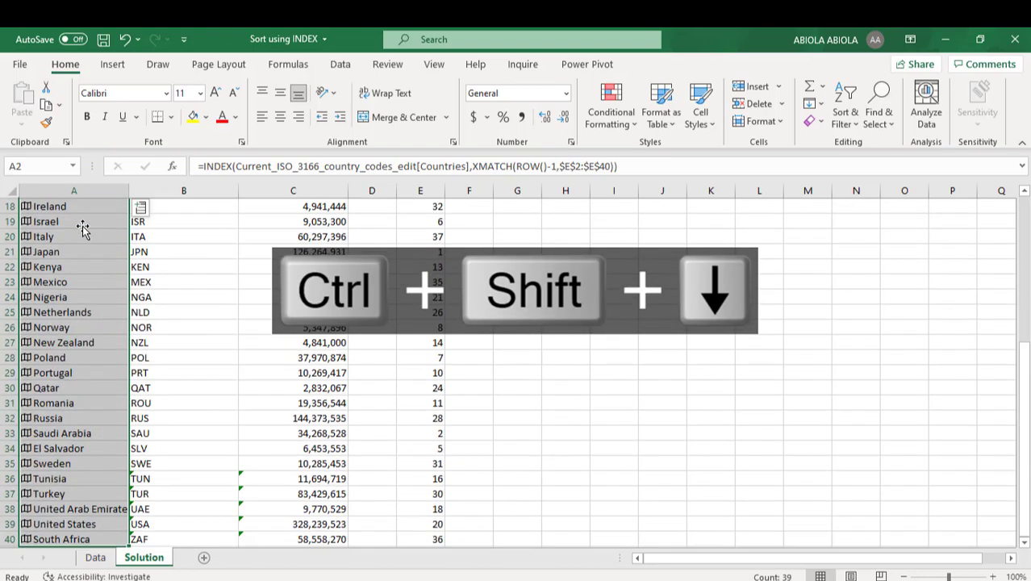
key("ctrl+c")
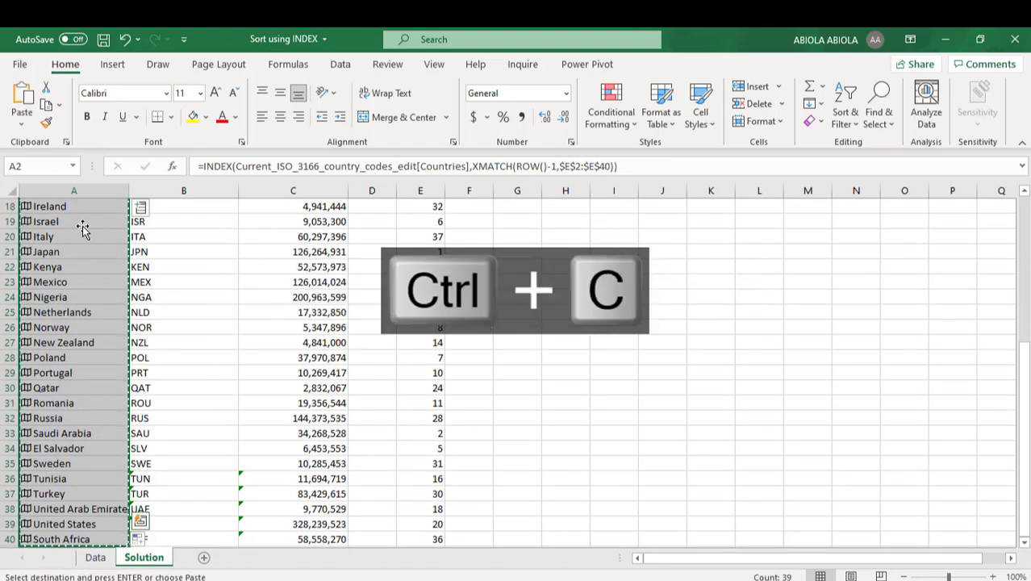
key("alt")
key("h")
key("v")
key("v")
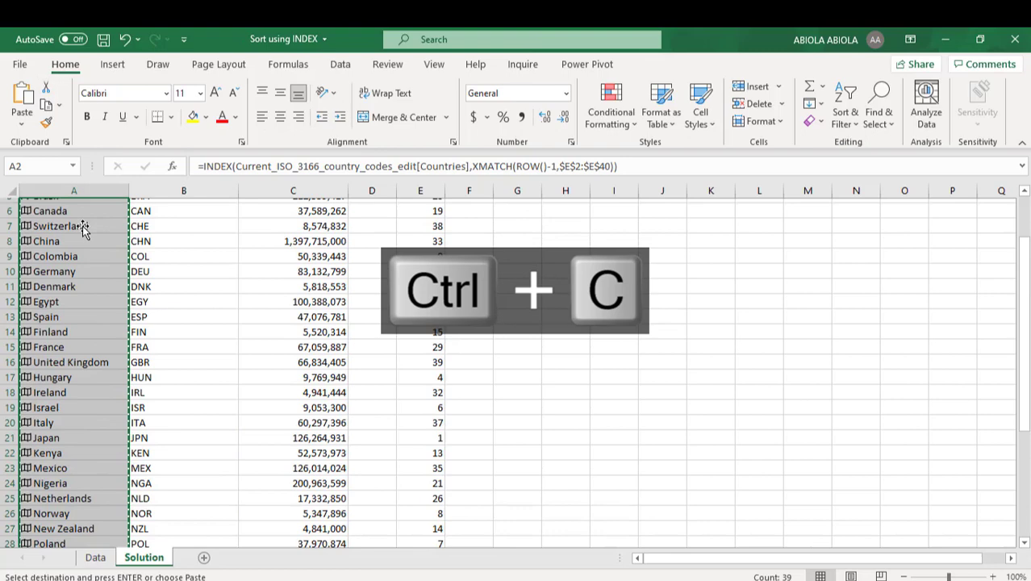
left_click(199, 242)
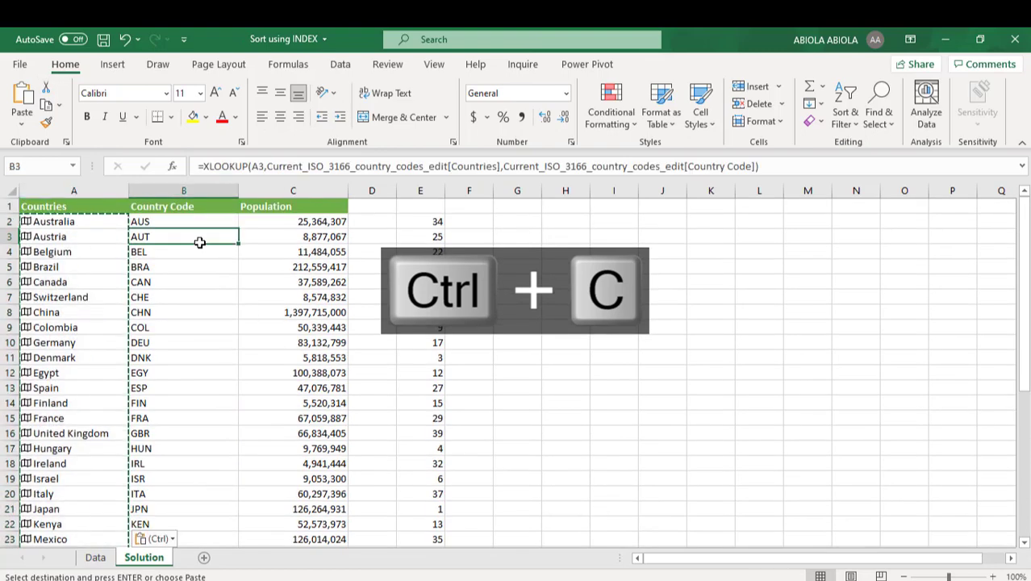
left_click(68, 221)
key("Escape")
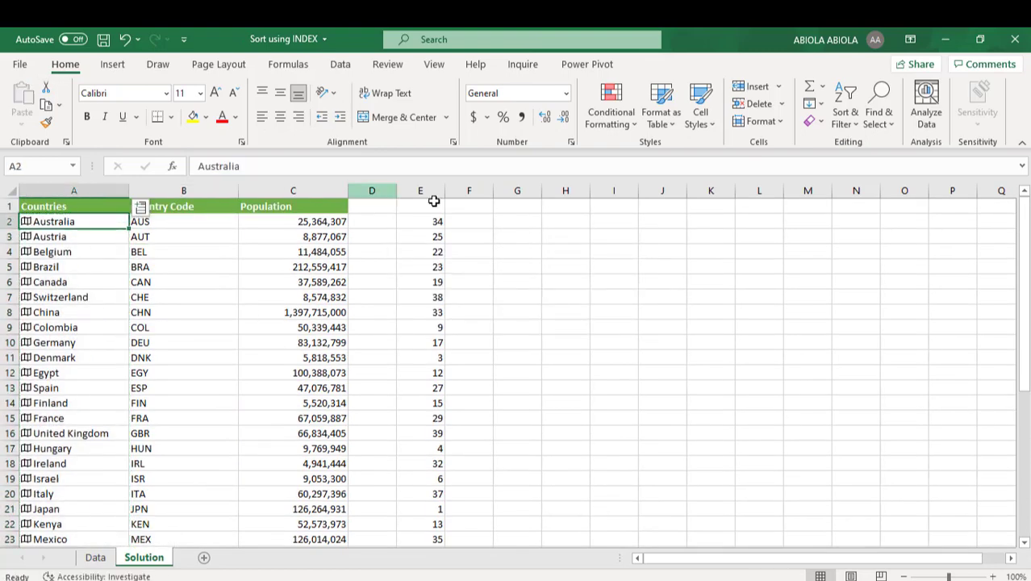
Delete helper column E with the COUNTIF ranks from the Solution sheet
left_click(435, 189)
key("ctrl+minus")
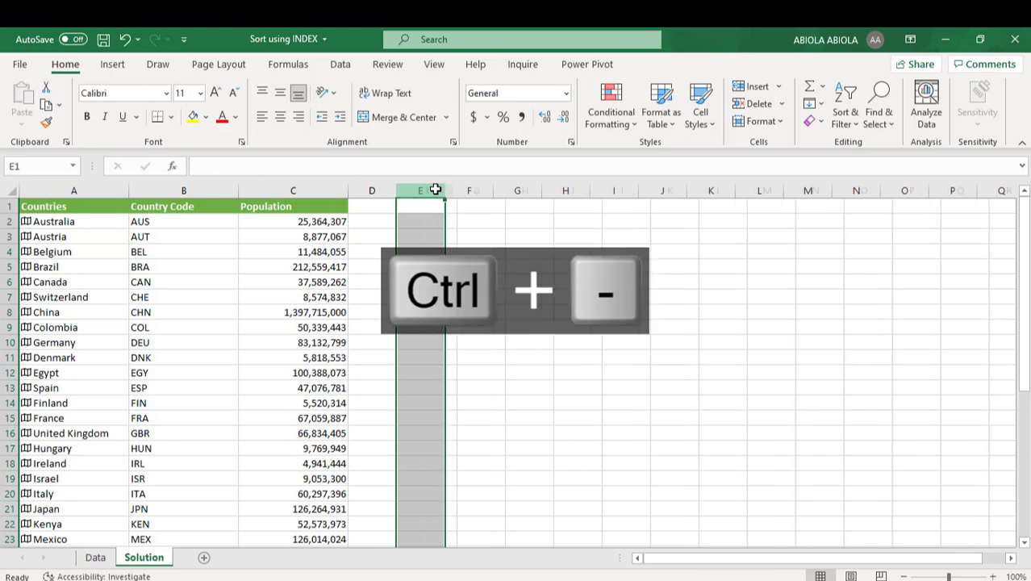
left_click(150, 246)
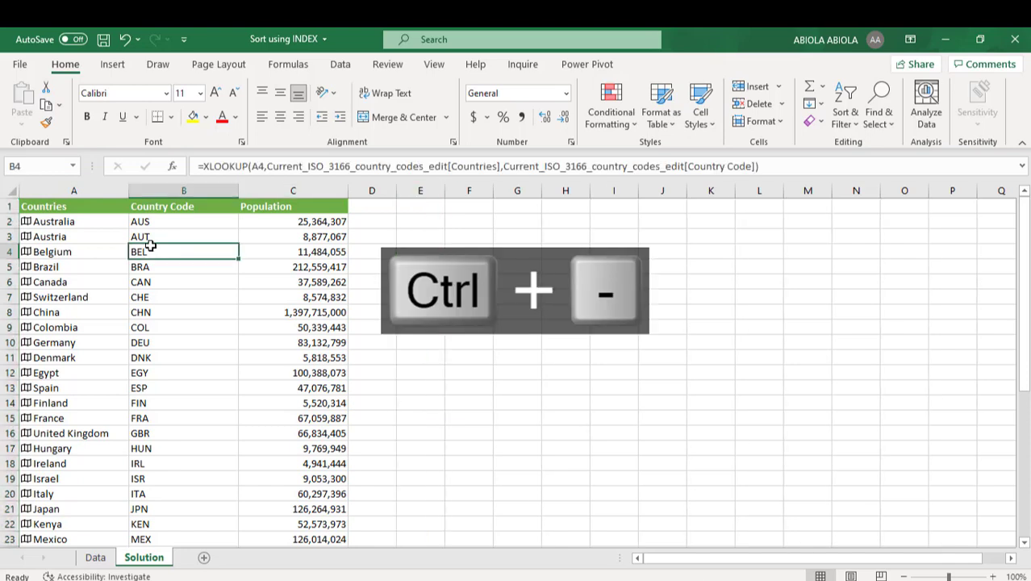